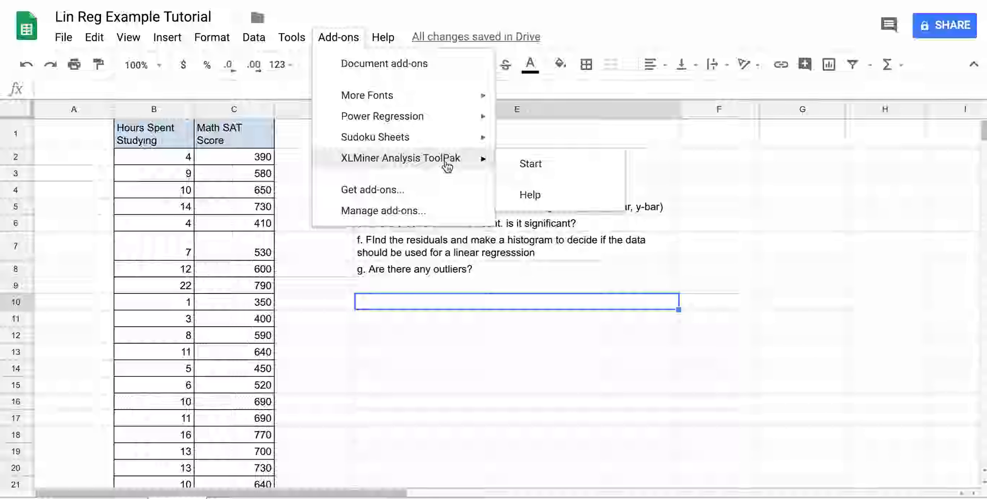
# Start the XLMiner Analysis ToolPak add-on and open its Linear Regression settings.
pyautogui.click(524, 167)
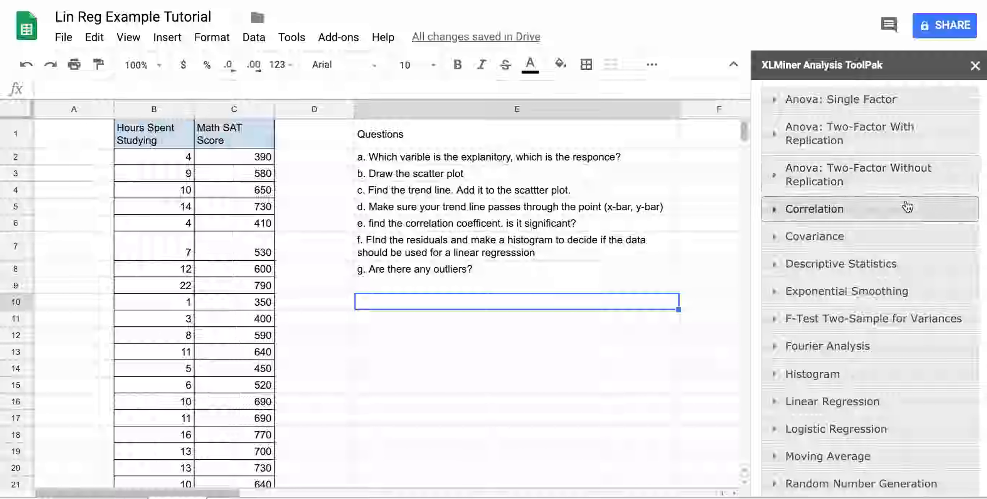
pyautogui.scroll(-3, 908, 143)
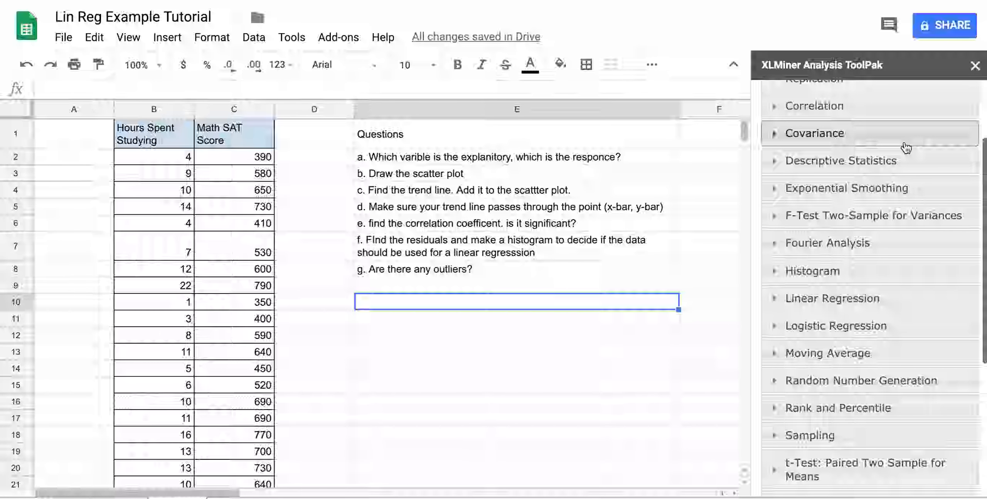
pyautogui.click(862, 307)
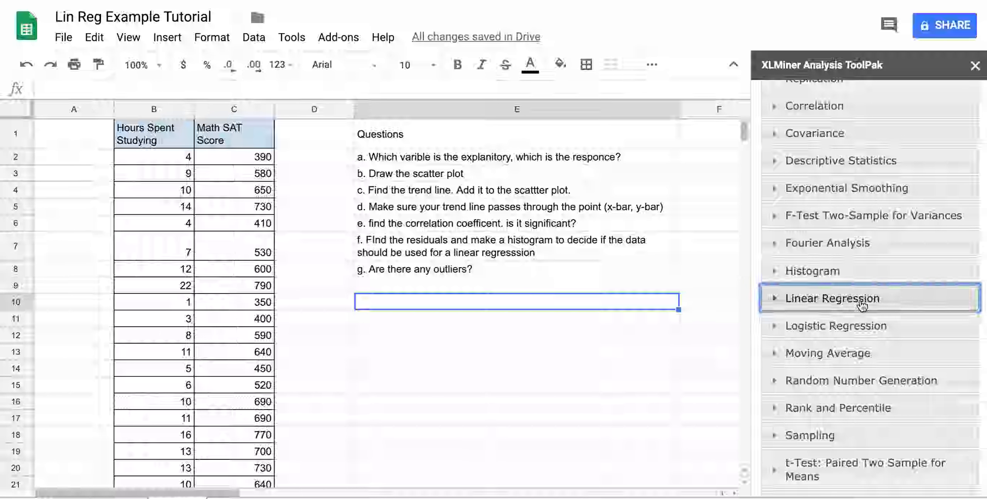
pyautogui.scroll(-3, 862, 307)
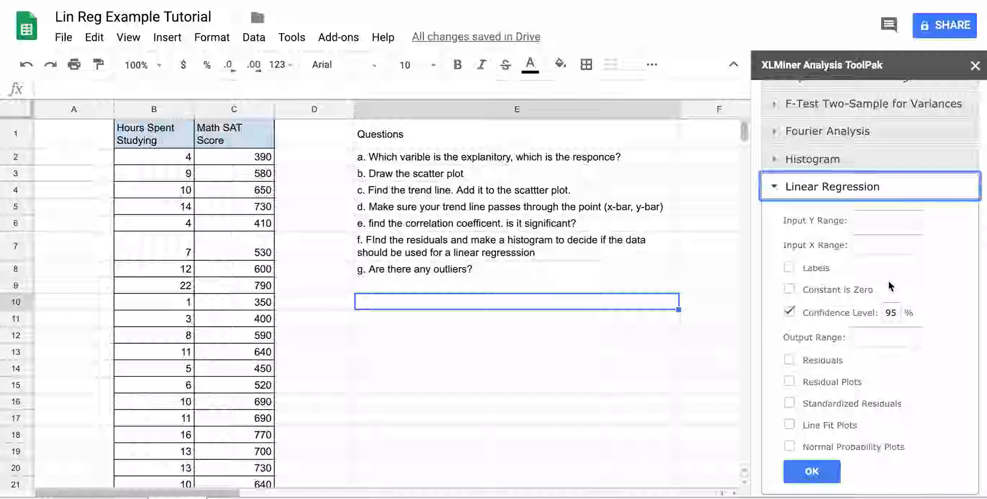
# Set the regression's Input Y Range to the Math SAT Score column with its header, C1:C21.
pyautogui.click(876, 225)
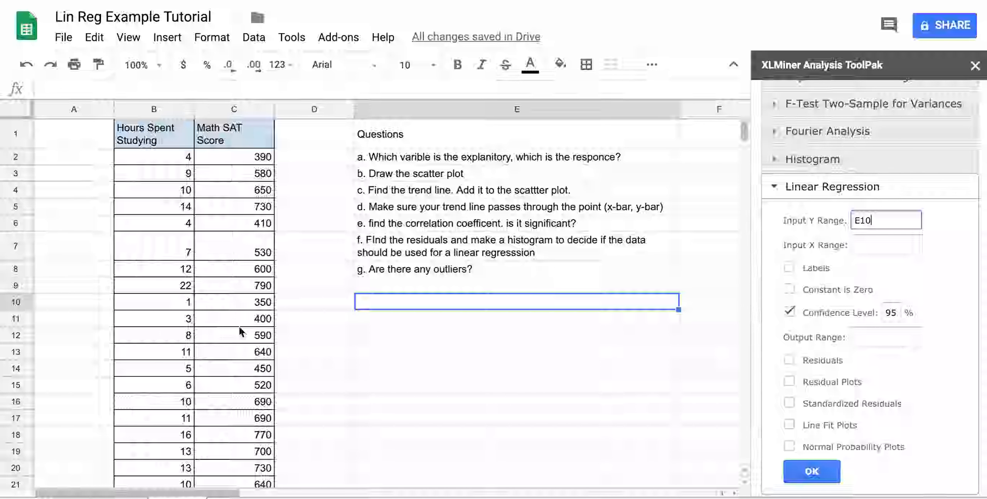
pyautogui.moveTo(262, 132); pyautogui.dragTo(222, 486)
pyautogui.scroll(-5, 222, 487)
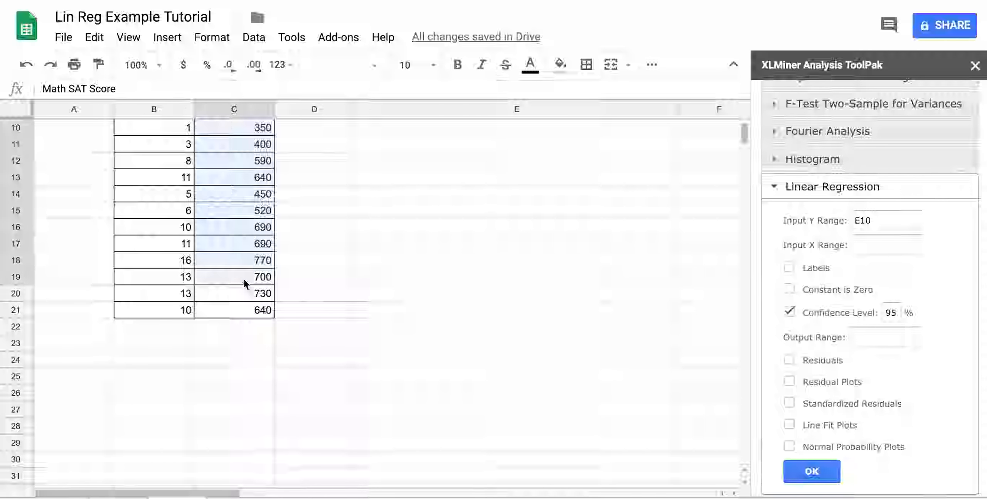
pyautogui.scroll(5, 251, 304)
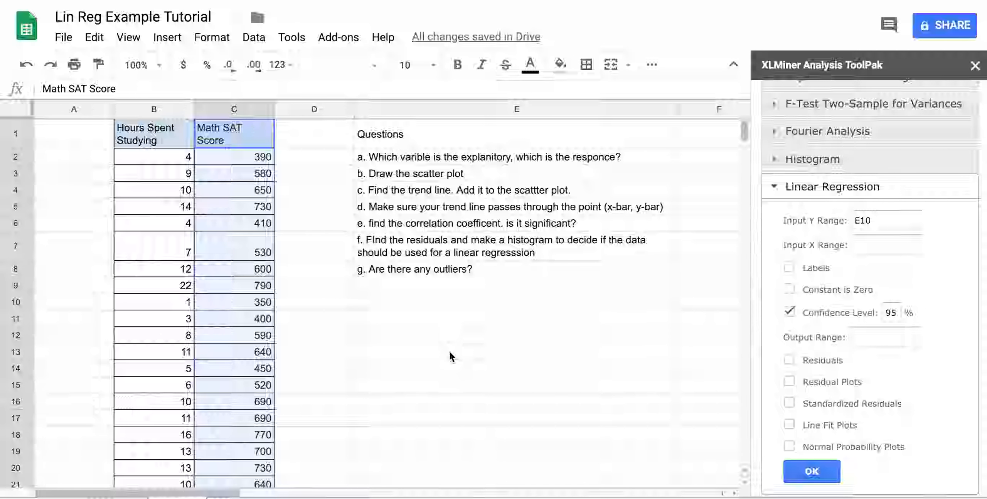
pyautogui.click(890, 219)
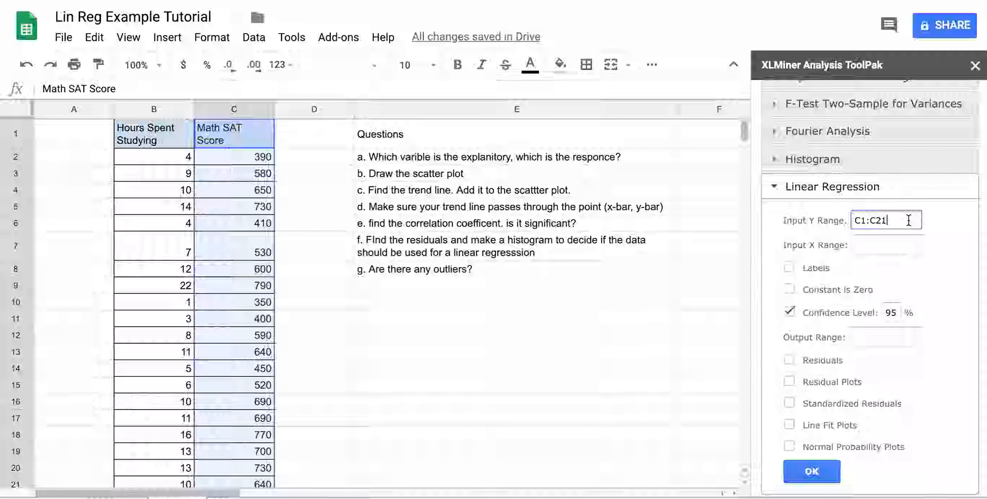
pyautogui.click(941, 226)
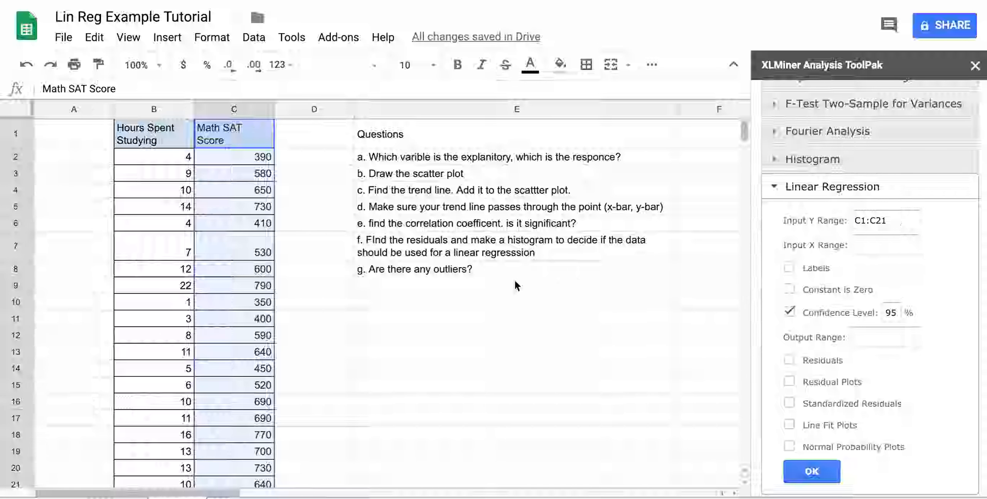
# Set the regression's Input X Range to the Hours Spent Studying column with its header, B1:B21.
pyautogui.click(478, 288)
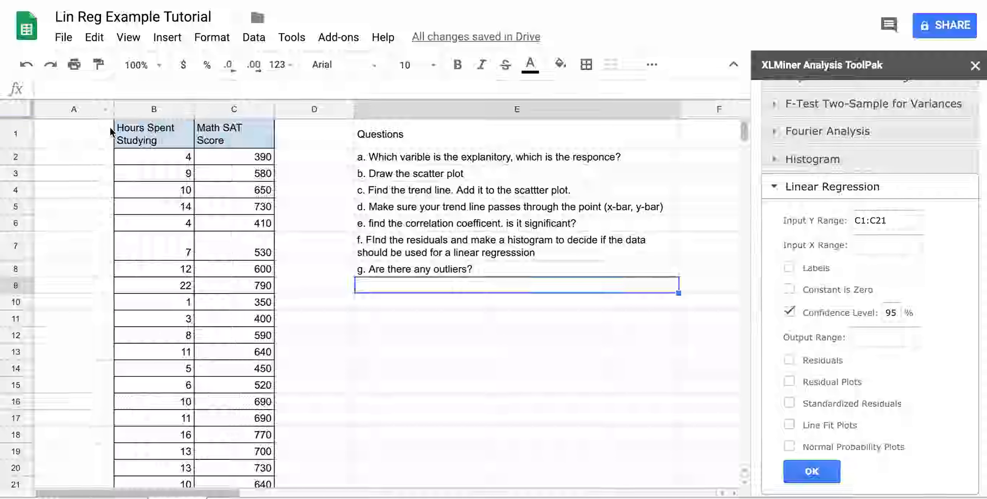
pyautogui.moveTo(134, 131); pyautogui.dragTo(136, 345)
pyautogui.scroll(3, 532, 316)
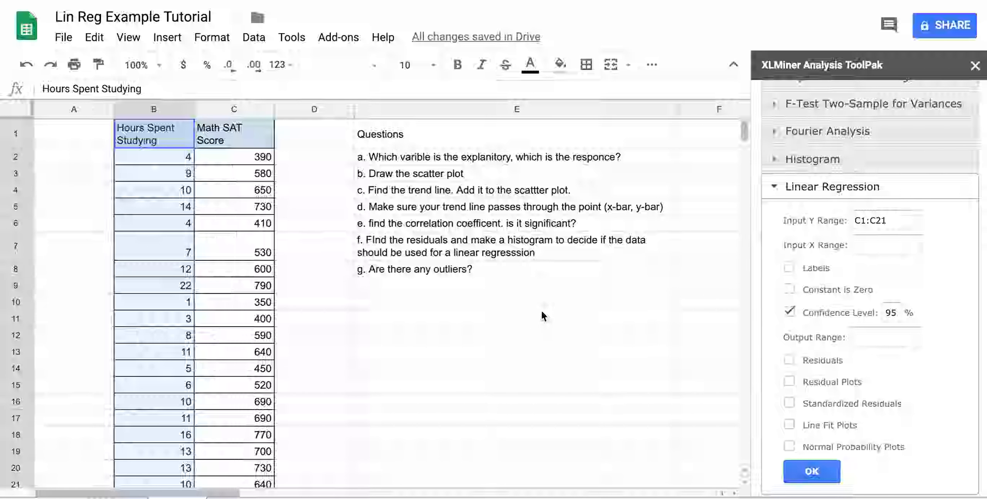
pyautogui.click(869, 247)
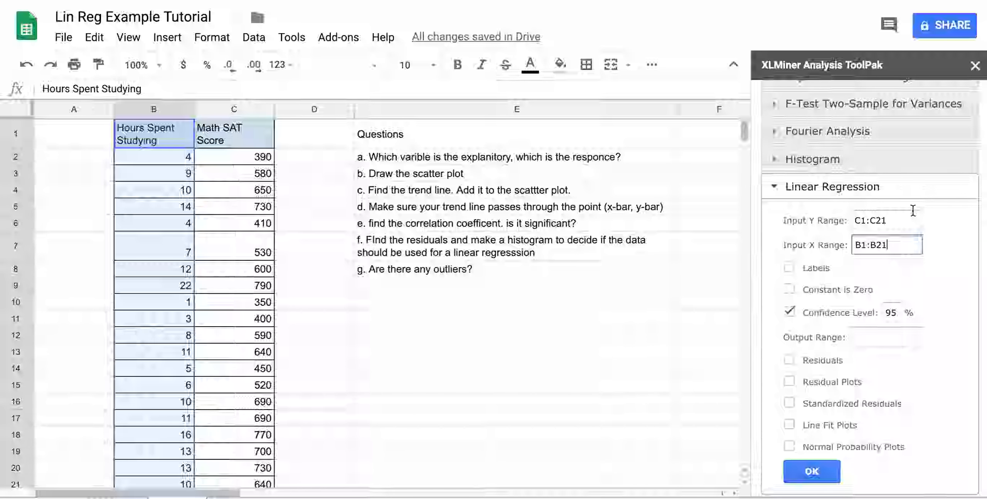
pyautogui.click(938, 274)
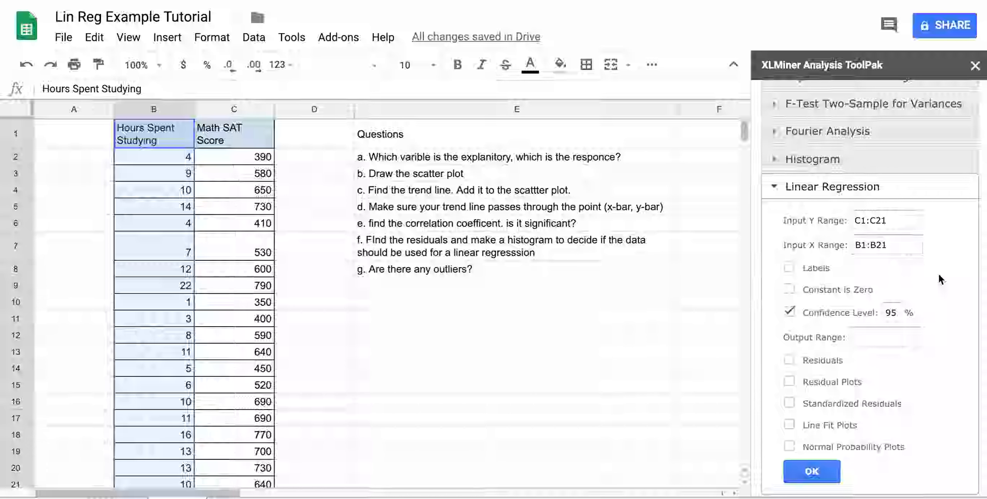
# Enable the Labels and Residuals options for the linear regression.
pyautogui.click(789, 267)
pyautogui.scroll(-1, 941, 296)
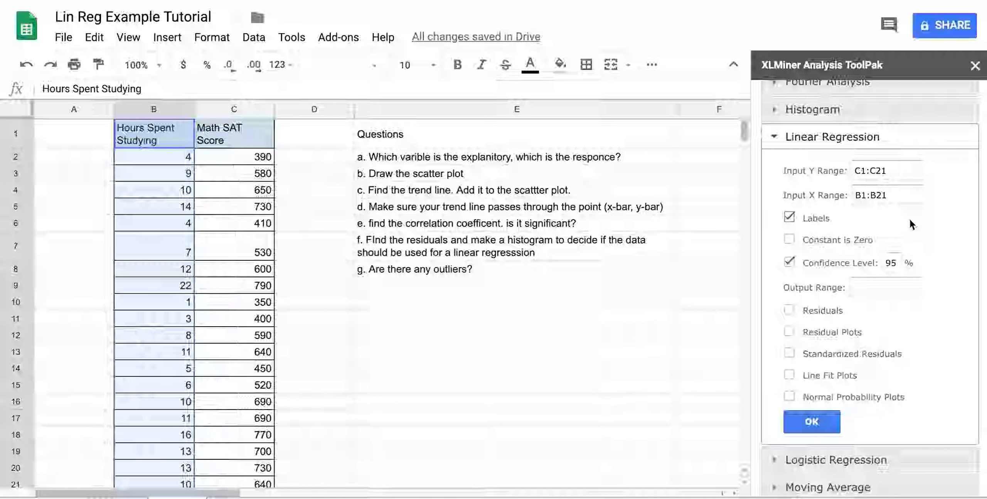
pyautogui.scroll(-1, 940, 208)
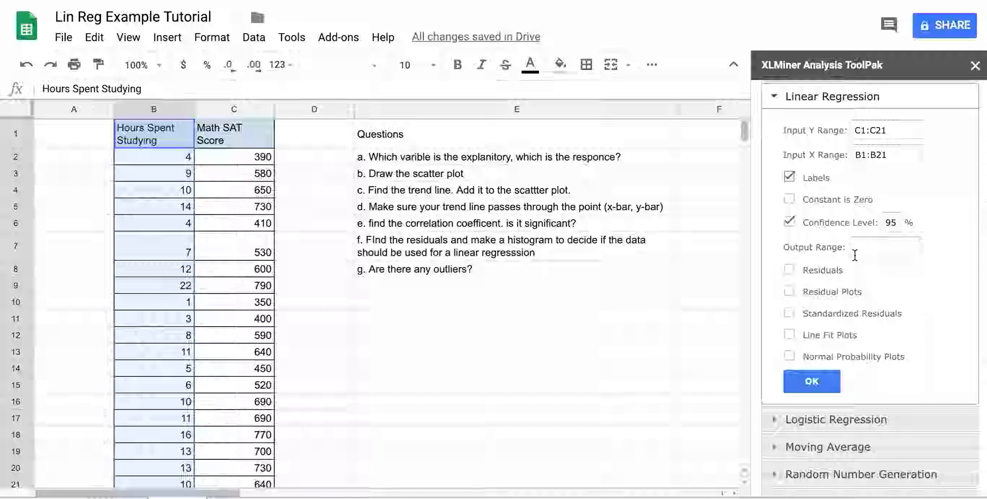
pyautogui.click(790, 270)
# Set the regression's Output Range to cell E13, below the questions, and run the analysis.
pyautogui.scroll(-5, 520, 295)
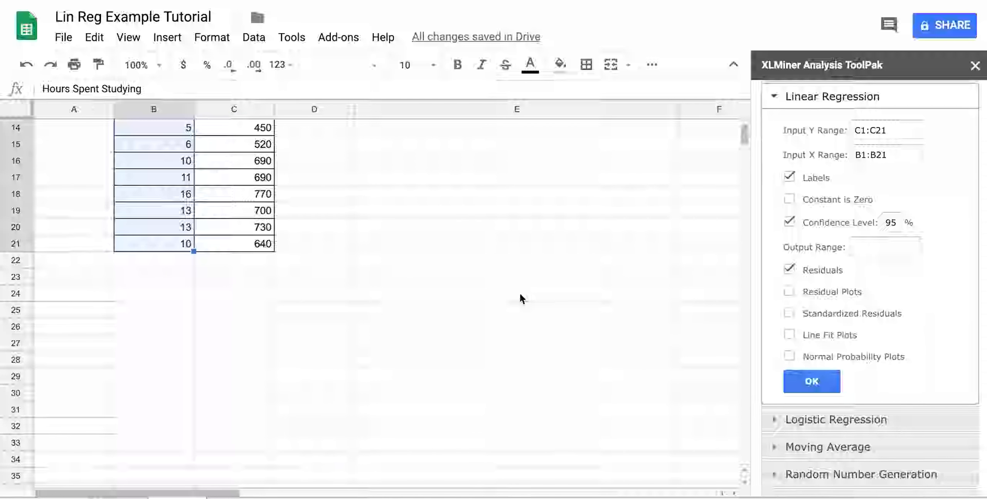
pyautogui.click(74, 150)
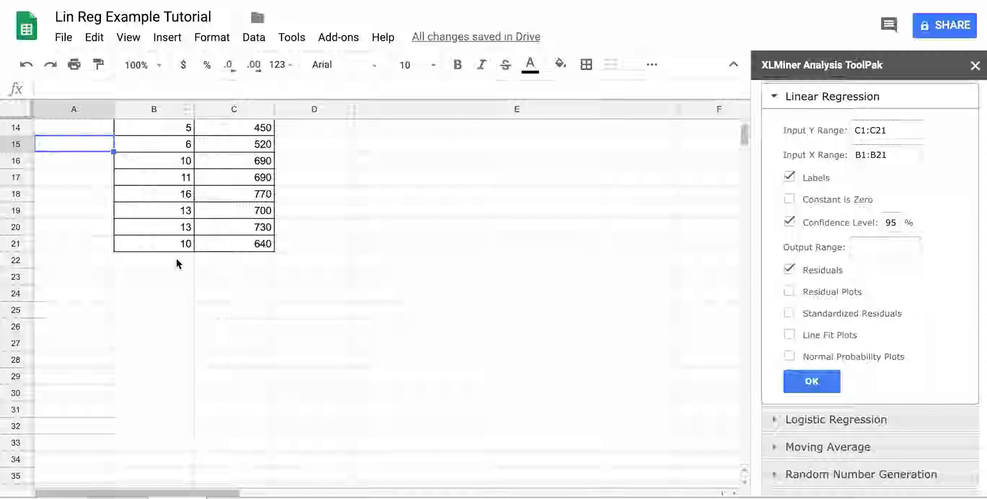
pyautogui.scroll(5, 523, 300)
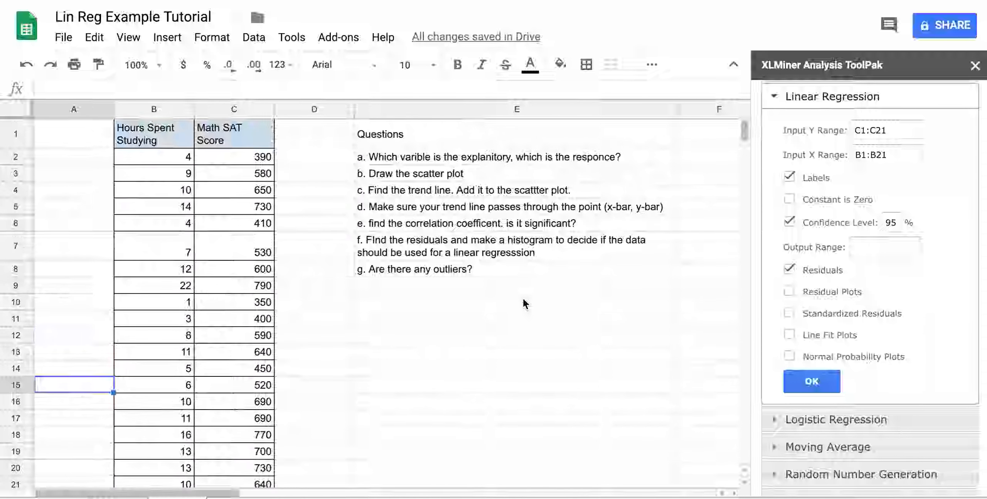
pyautogui.click(538, 348)
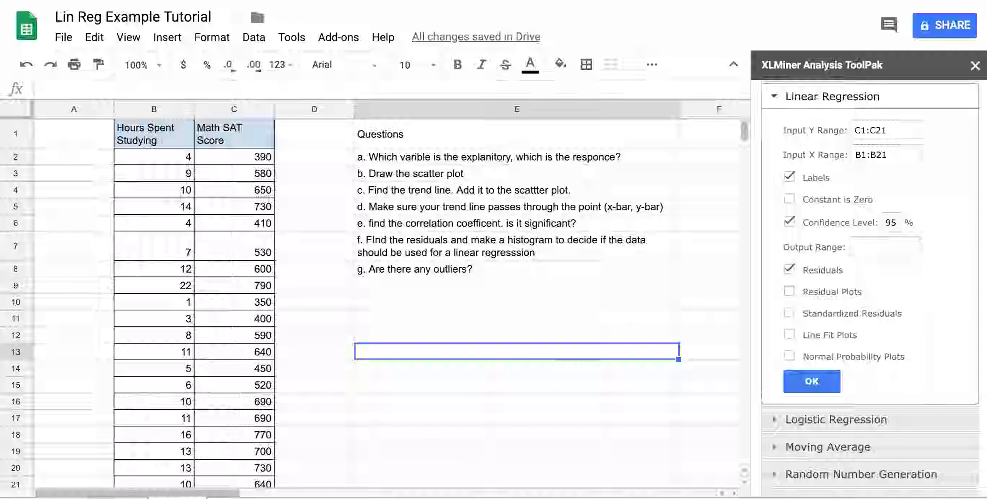
pyautogui.click(899, 248)
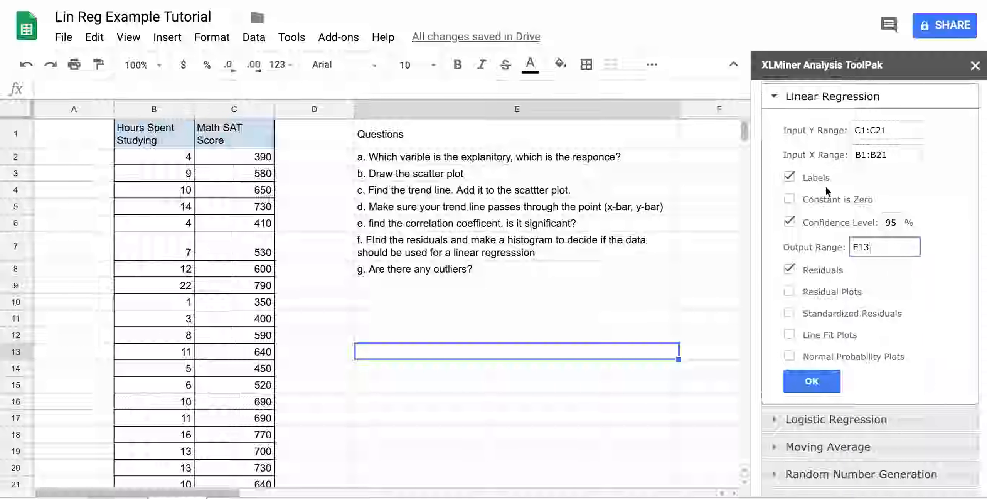
pyautogui.click(824, 384)
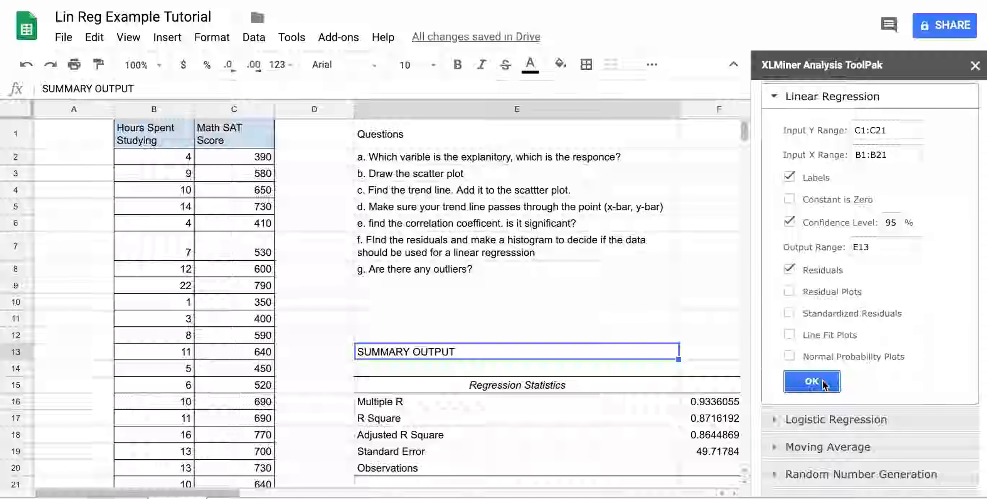
# Fill the Multiple R and R Square values in F16:F17 of the regression output with light orange.
pyautogui.scroll(-5, 599, 211)
pyautogui.hscroll(10, 600, 211)
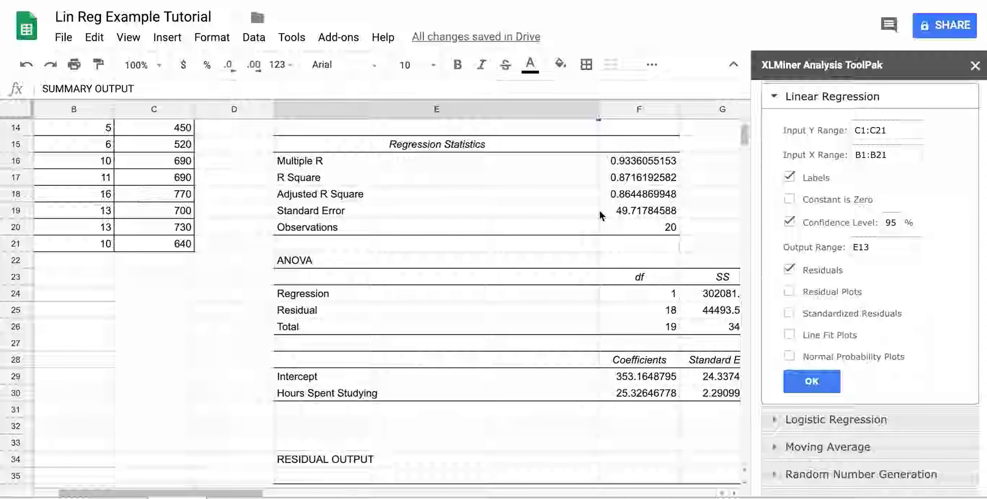
pyautogui.hscroll(-7, 599, 210)
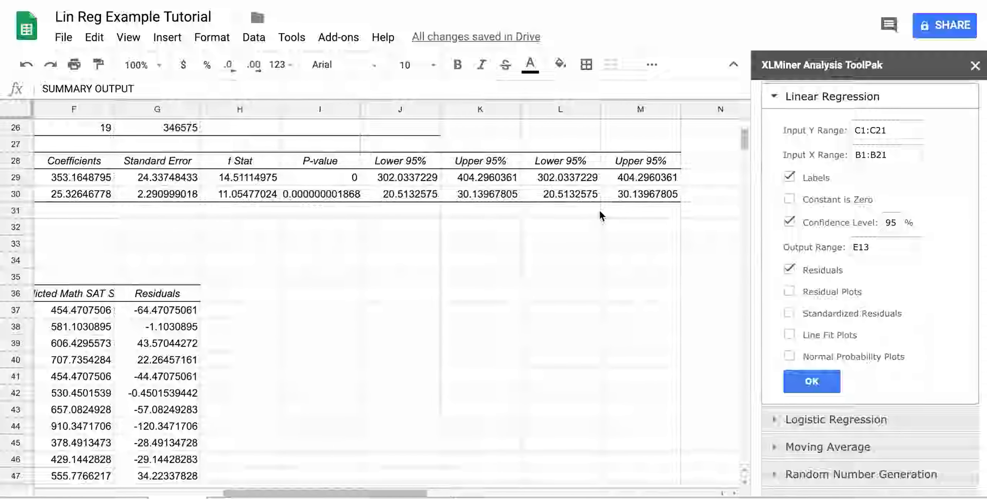
pyautogui.scroll(4, 600, 211)
pyautogui.scroll(3, 600, 210)
pyautogui.hscroll(-2, 599, 211)
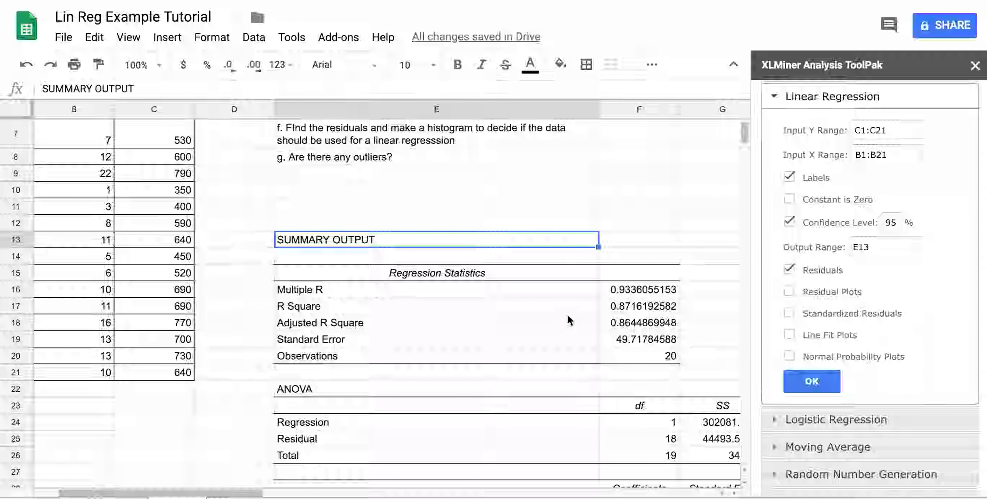
pyautogui.click(634, 289)
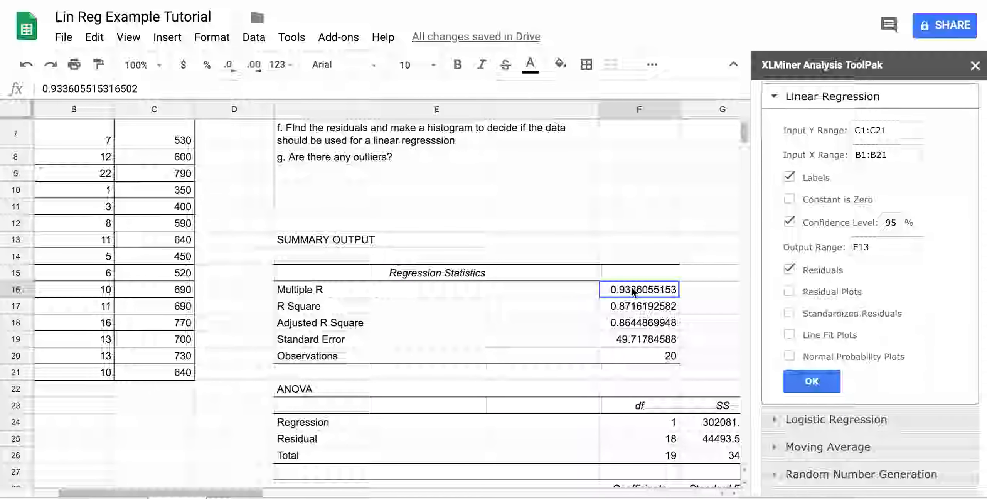
pyautogui.keyDown('shift'); pyautogui.click(631, 313); pyautogui.keyUp('shift')
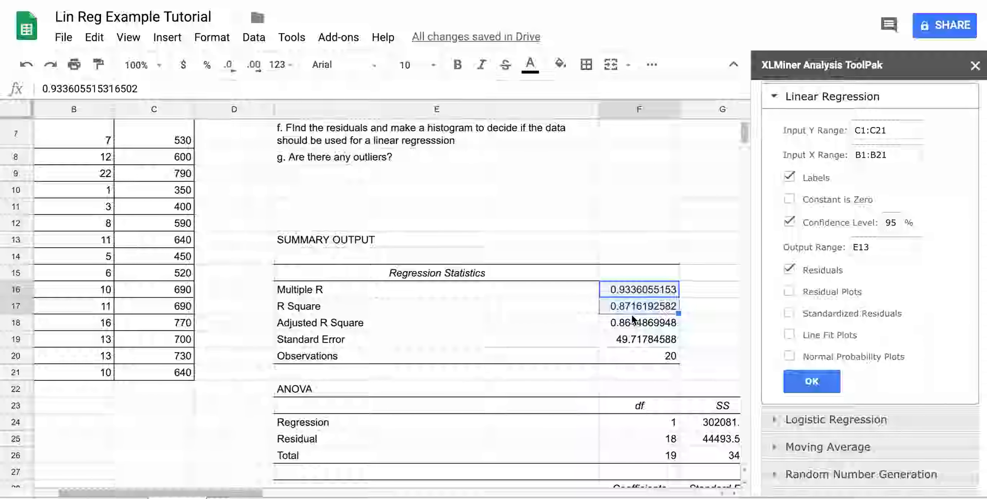
pyautogui.click(559, 64)
pyautogui.click(596, 152)
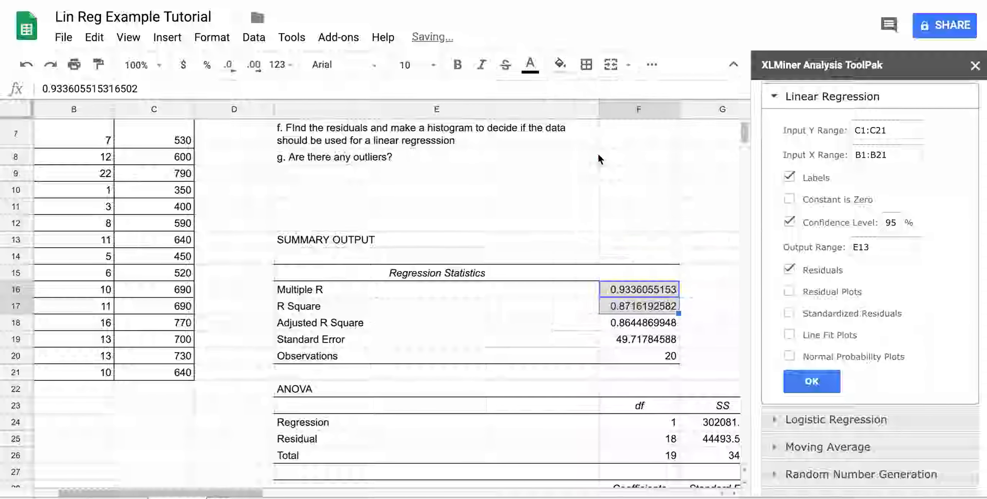
# Label the Multiple R value "r" in G16 and the R Square value "r^2" in G17.
pyautogui.click(629, 288)
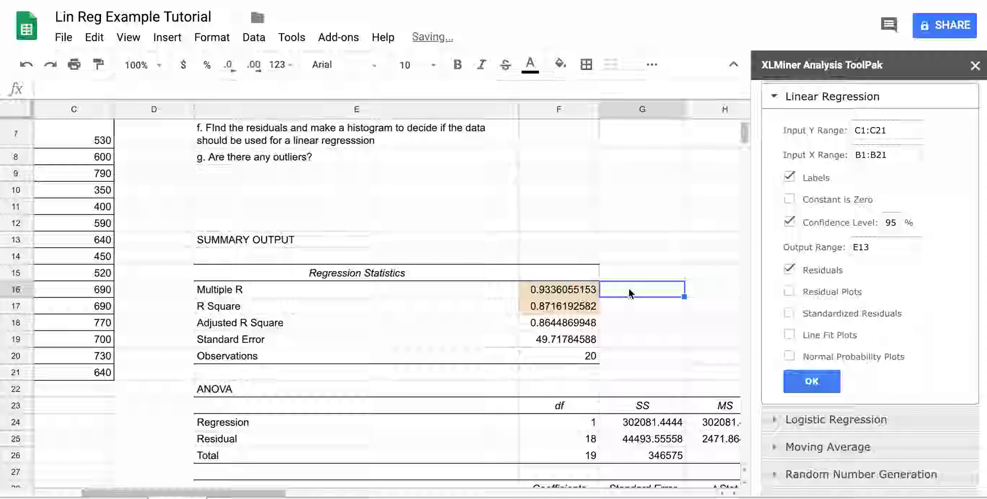
pyautogui.write('r')
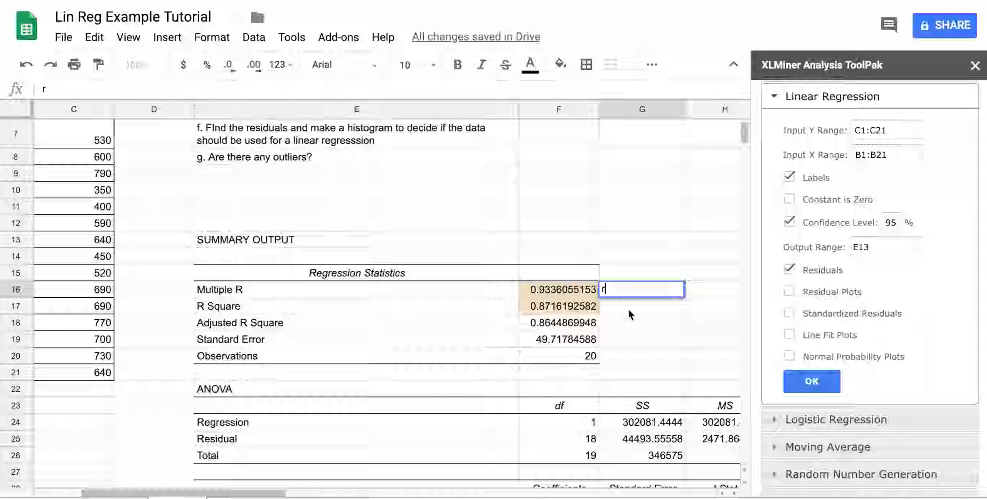
pyautogui.press('Return')
pyautogui.write('r')
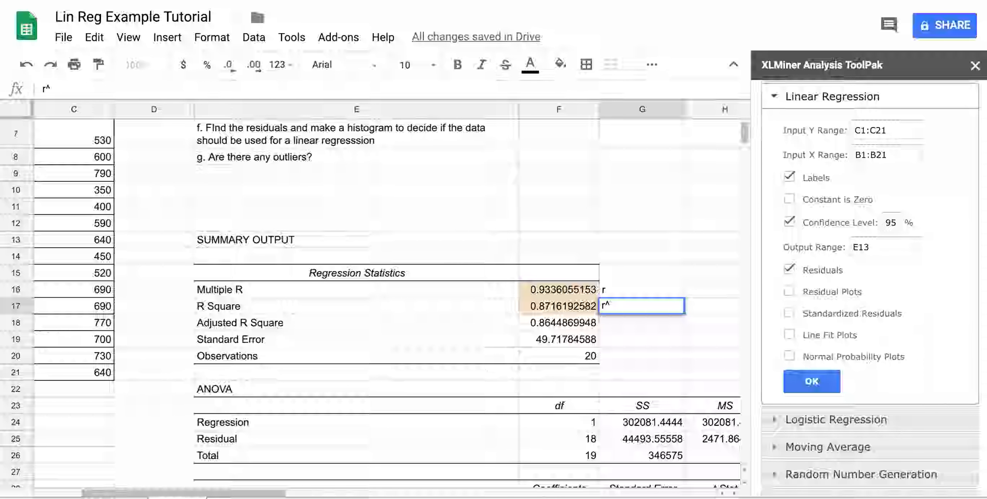
pyautogui.write('^2')
# Merge H16:H17 beside the r and r^2 labels and enter the note "Correlation coefficent!".
pyautogui.click(712, 288)
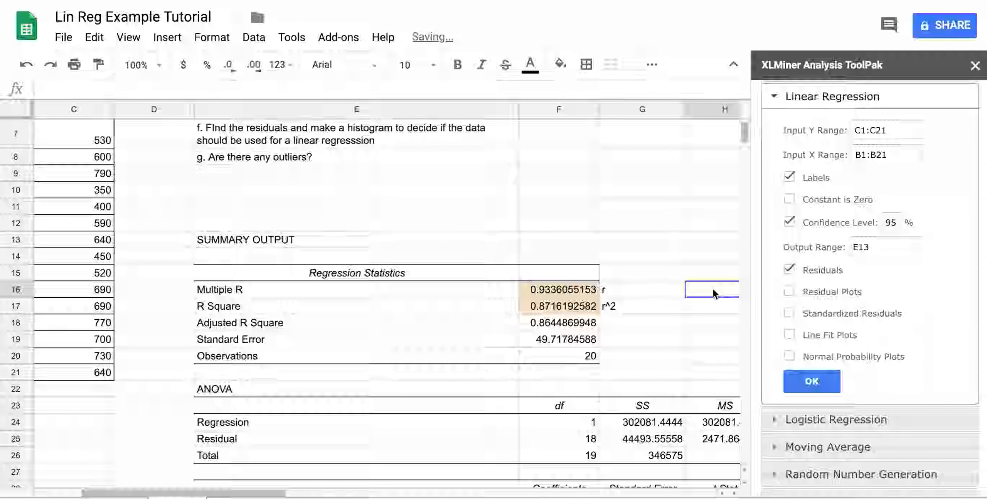
pyautogui.moveTo(712, 288); pyautogui.dragTo(713, 307)
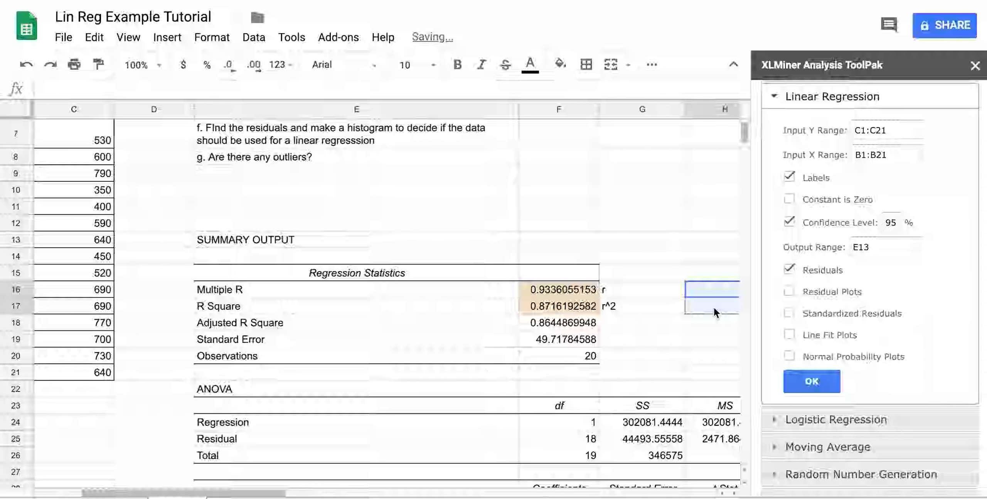
pyautogui.click(611, 64)
pyautogui.write('Cor')
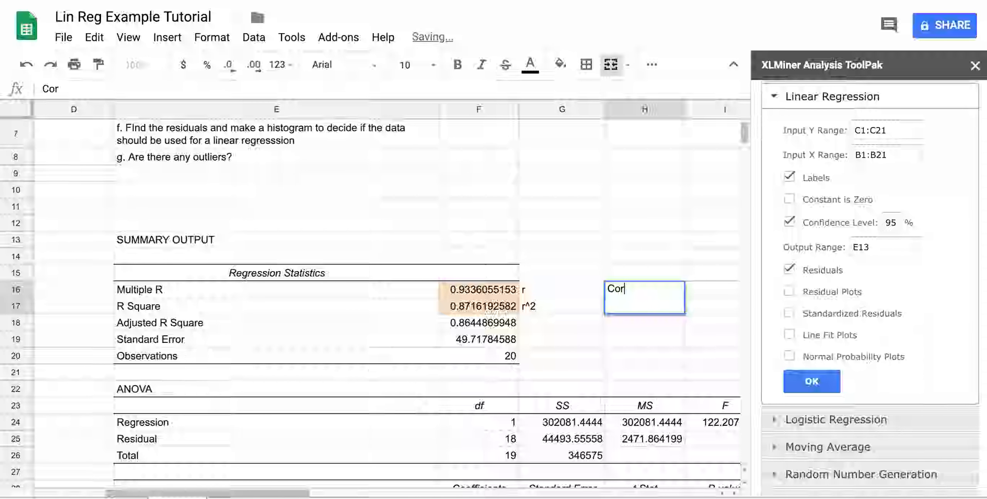
pyautogui.write('relation')
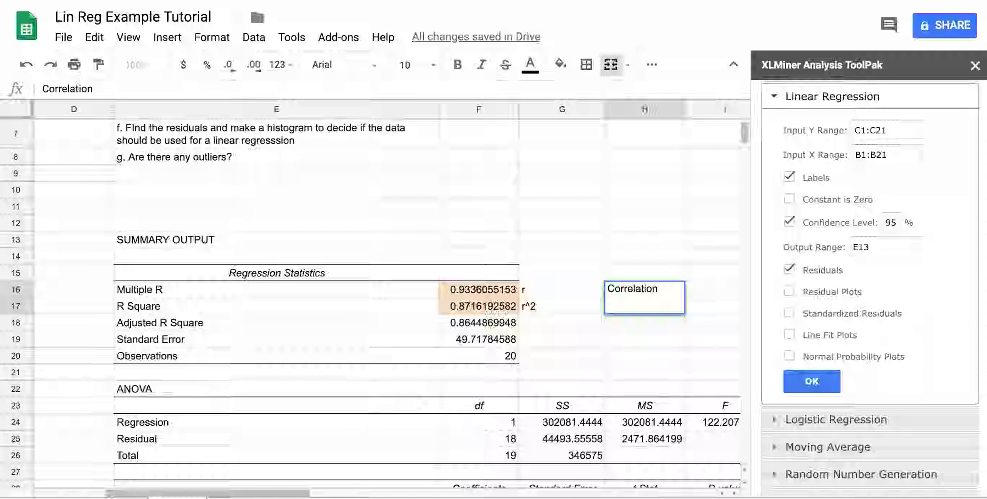
pyautogui.write(' coeffic')
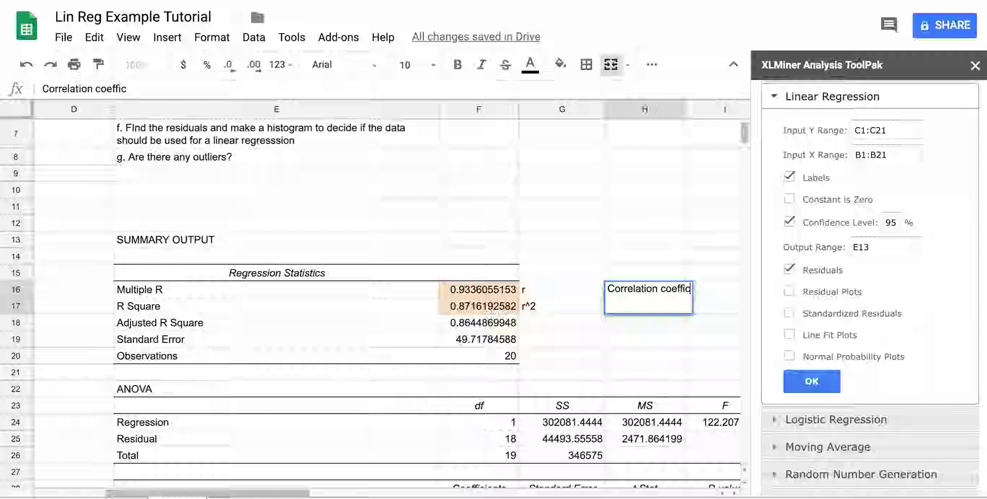
pyautogui.write('ent!')
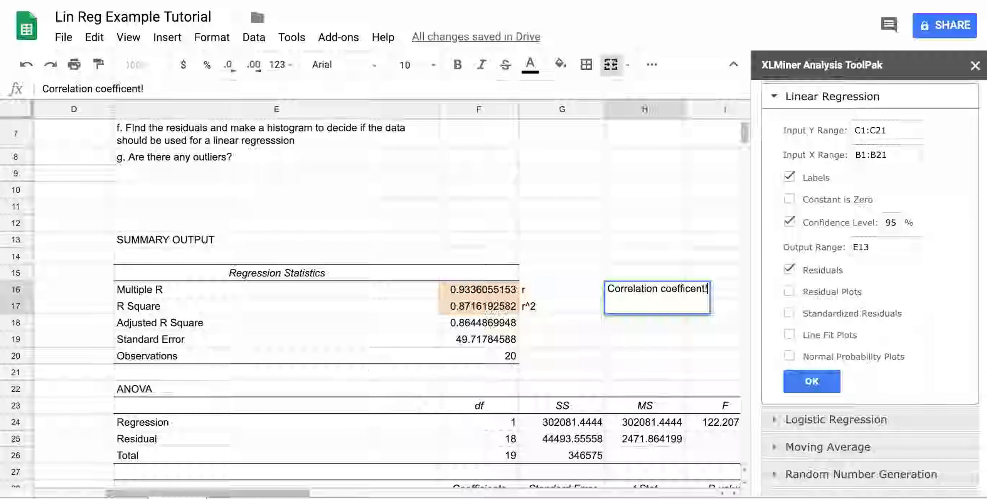
# Wrap the text of the correlation note in H16:H17 and close the XLMiner Analysis ToolPak.
pyautogui.click(649, 69)
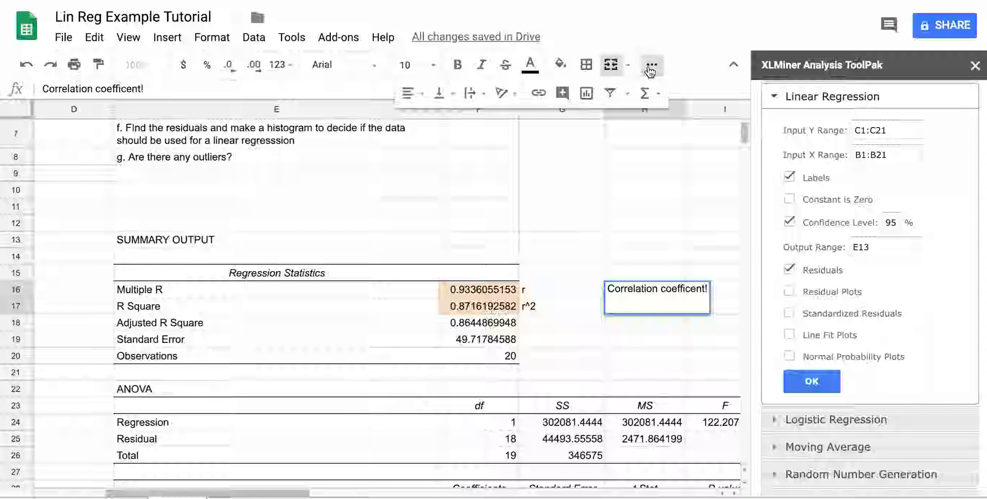
pyautogui.click(471, 93)
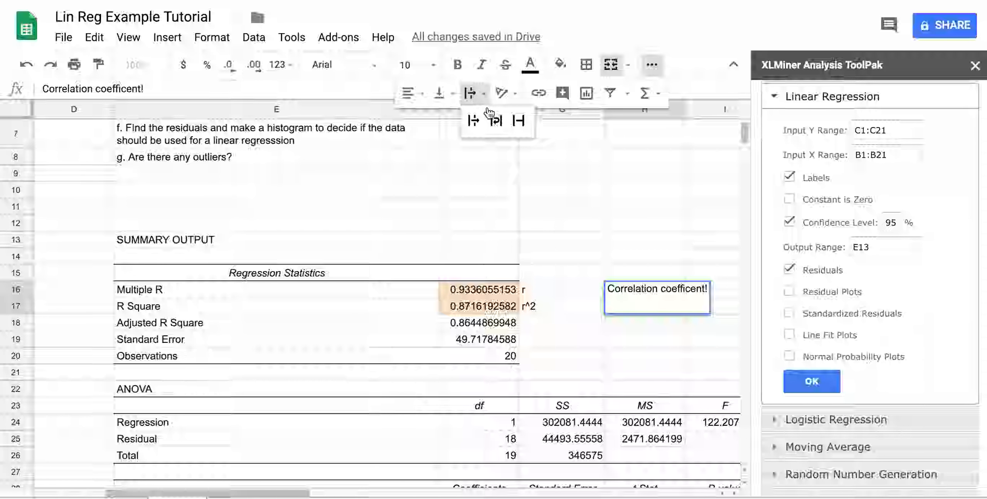
pyautogui.click(499, 128)
pyautogui.click(719, 246)
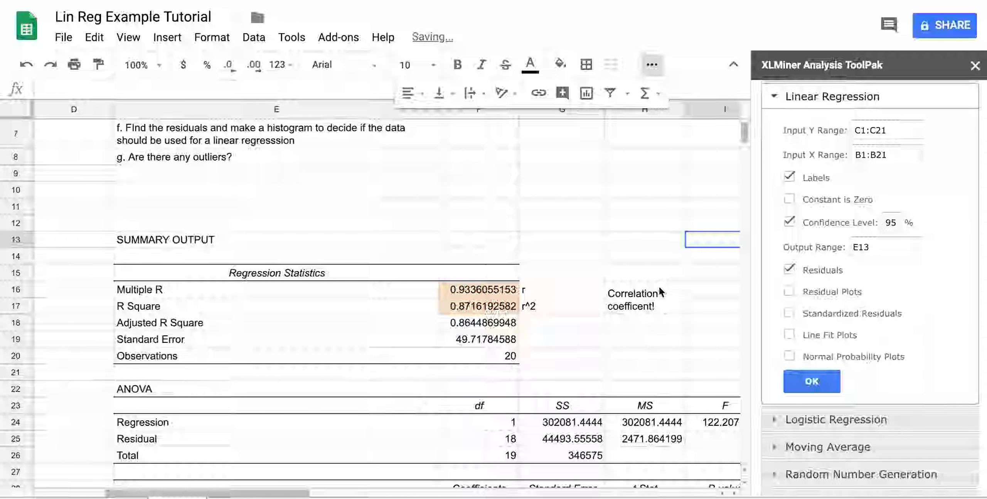
pyautogui.click(975, 66)
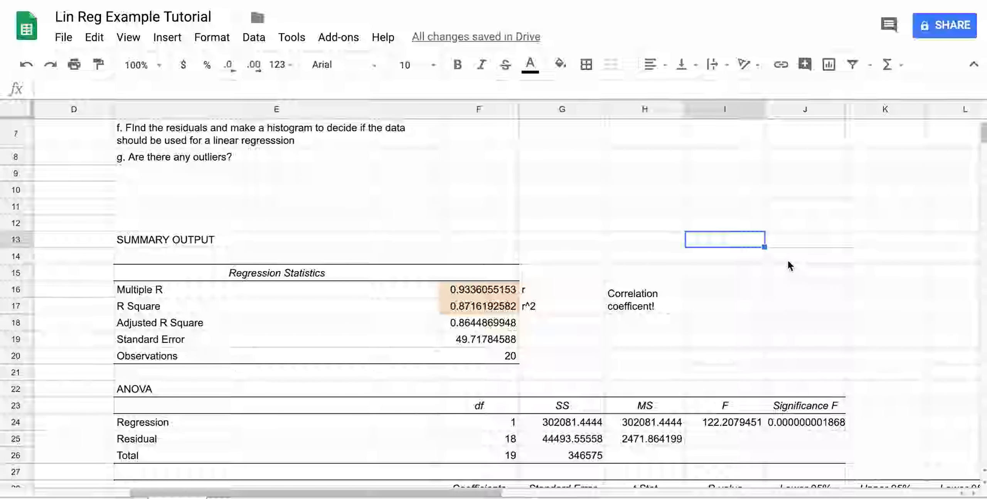
# Fill the Observations value in F20 of the regression statistics with golden yellow.
pyautogui.scroll(-1, 789, 265)
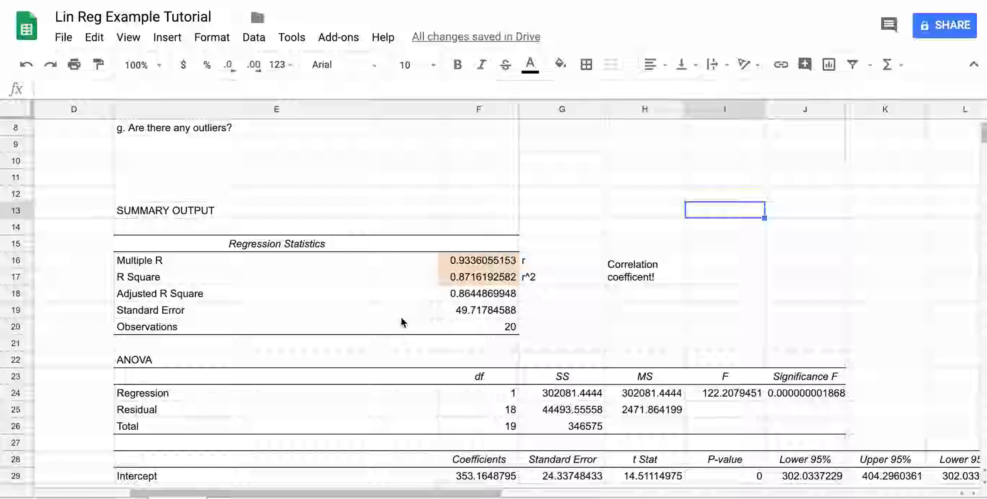
pyautogui.click(456, 313)
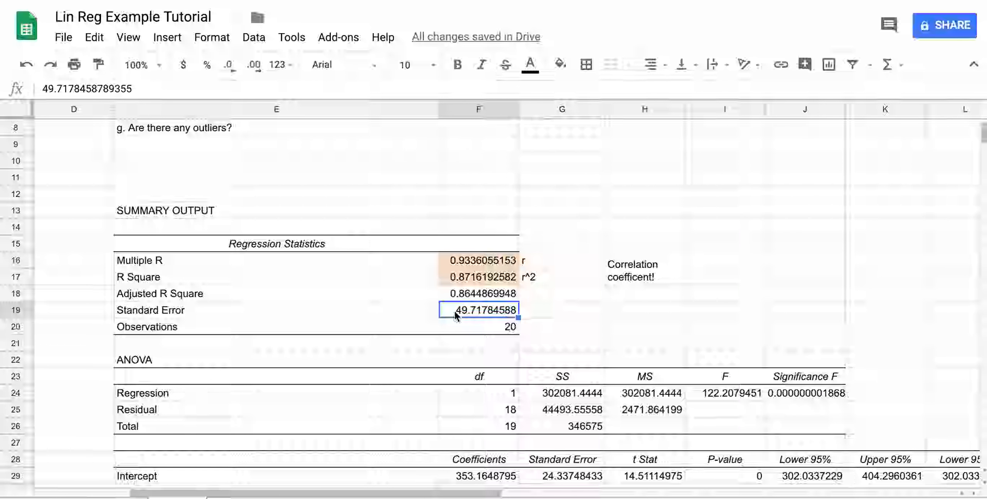
pyautogui.click(489, 329)
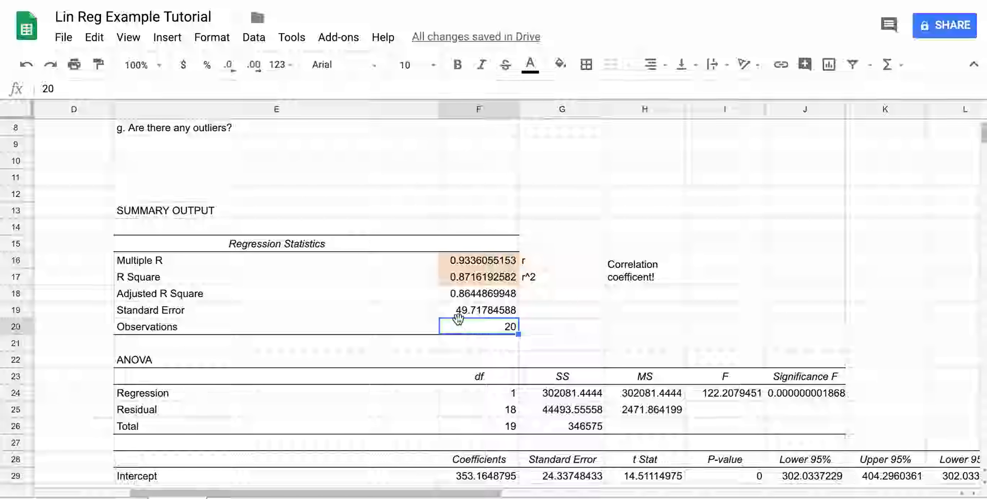
pyautogui.click(560, 64)
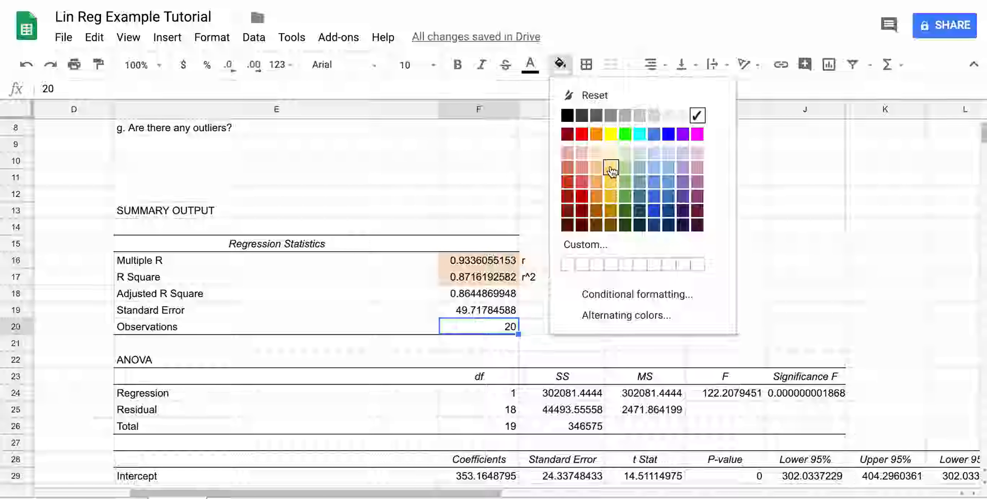
pyautogui.click(611, 181)
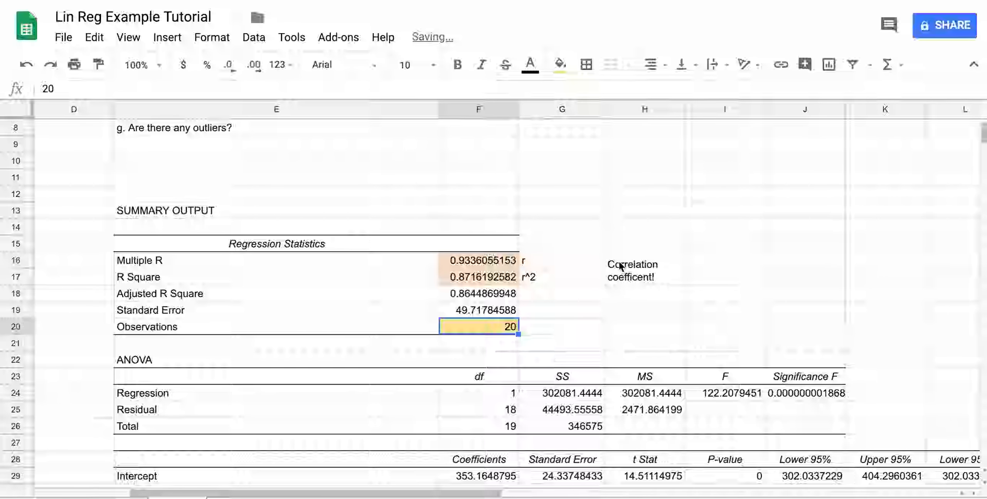
# Label the Observations value "n" in G20 and add the note "sample size" in H20.
pyautogui.click(561, 331)
pyautogui.write('n')
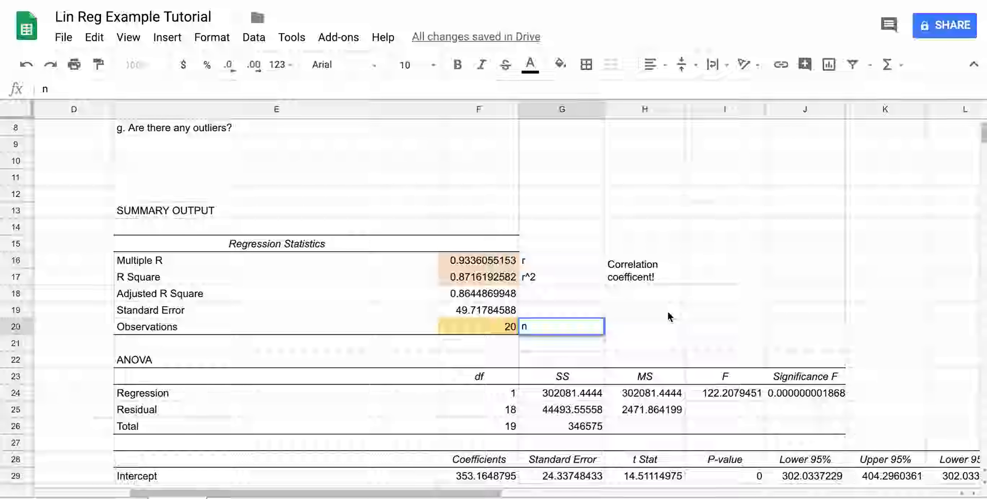
pyautogui.click(667, 312)
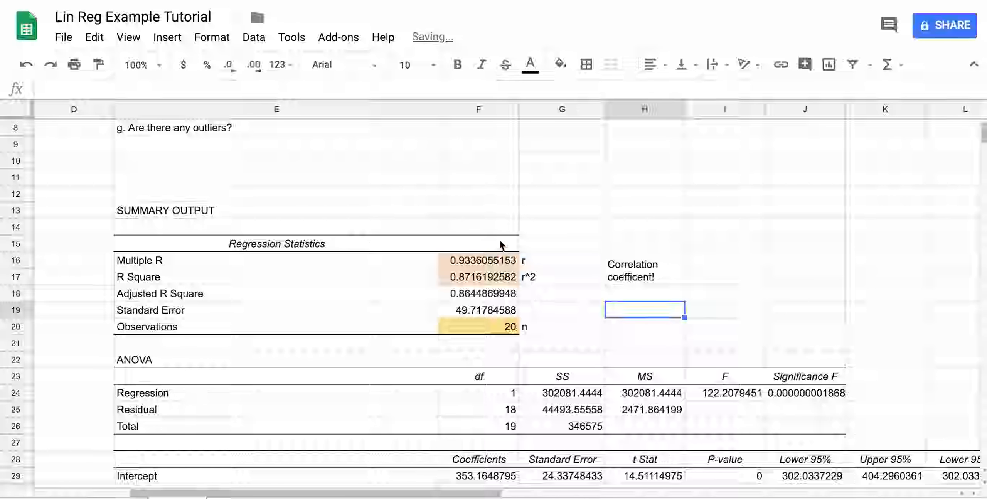
pyautogui.click(614, 330)
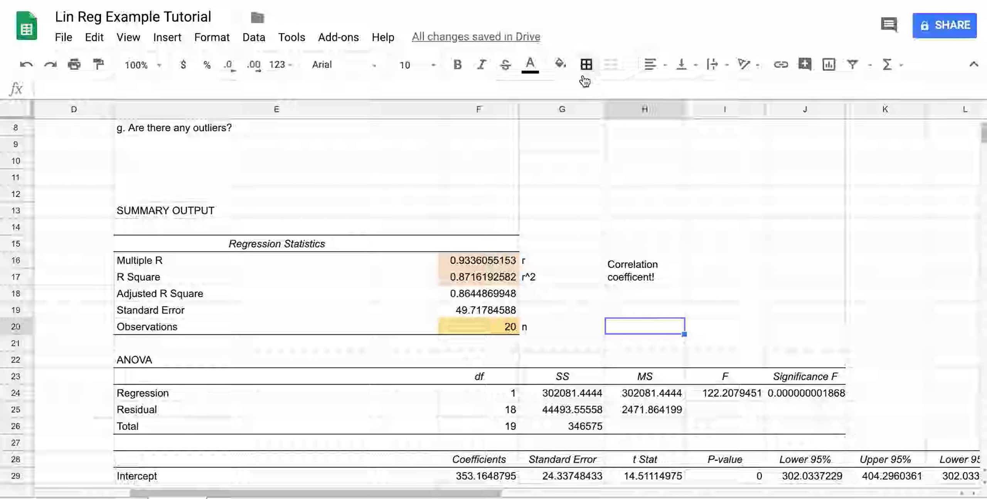
pyautogui.write('sa')
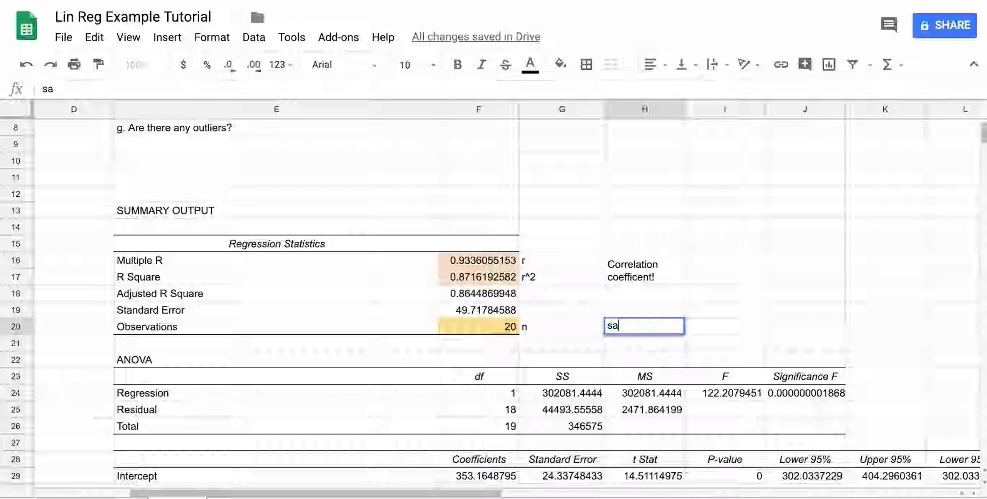
pyautogui.write('mple size')
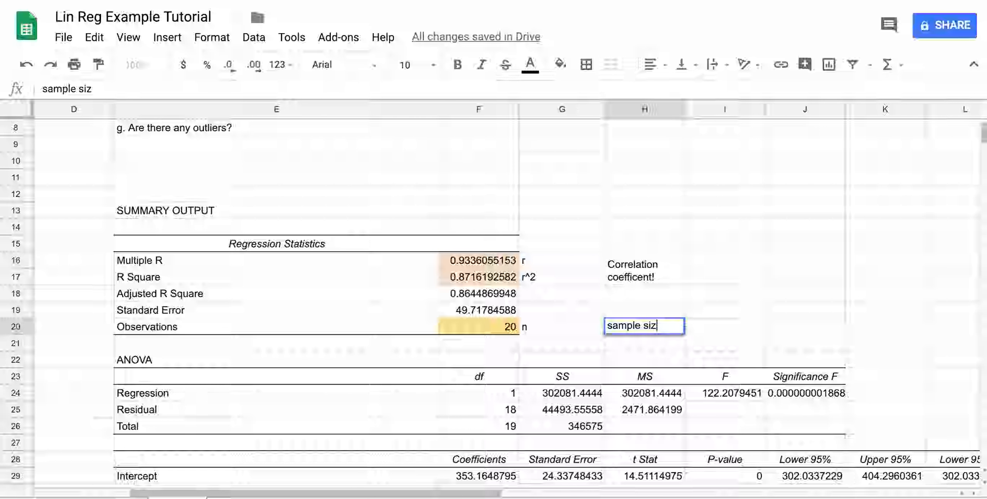
pyautogui.click(792, 295)
# Fill the Intercept and Hours Spent Studying coefficients in F29:F30 with light green.
pyautogui.scroll(-5, 302, 294)
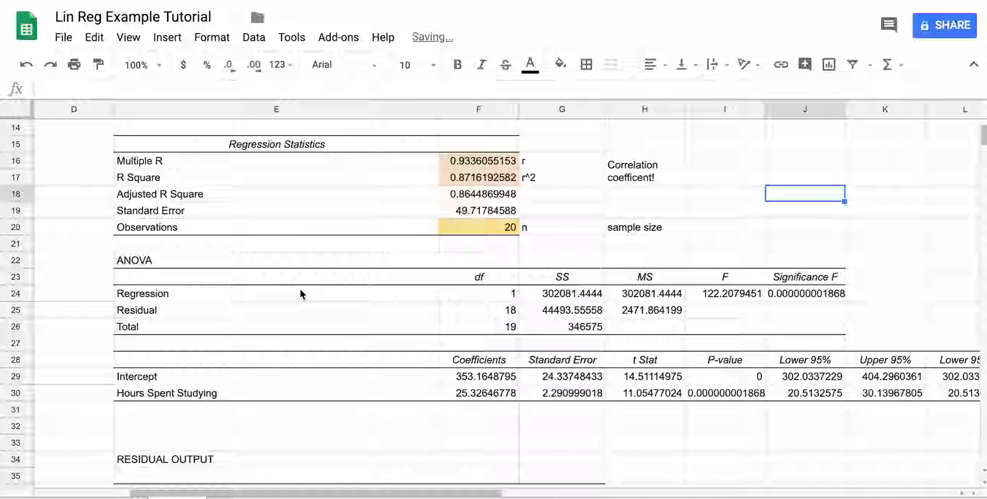
pyautogui.hscroll(2, 302, 294)
pyautogui.hscroll(-2, 302, 293)
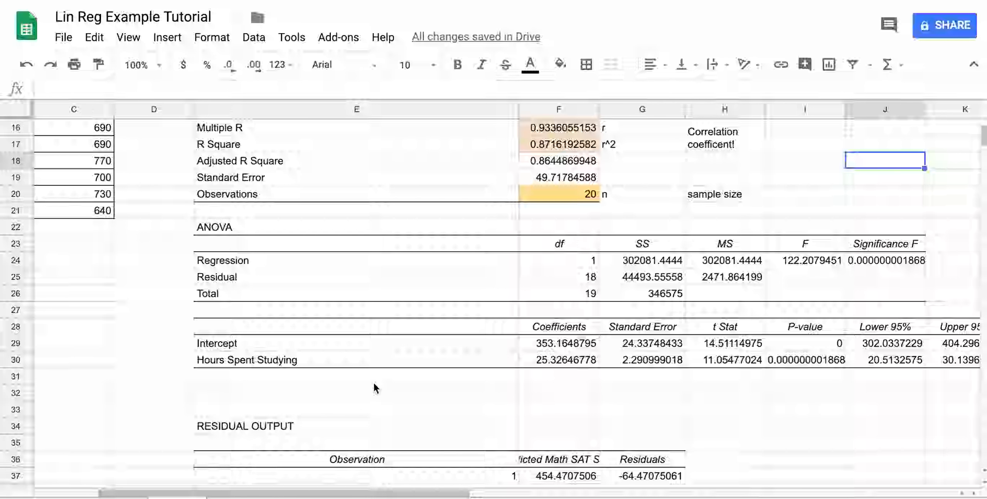
pyautogui.moveTo(532, 343); pyautogui.dragTo(551, 360)
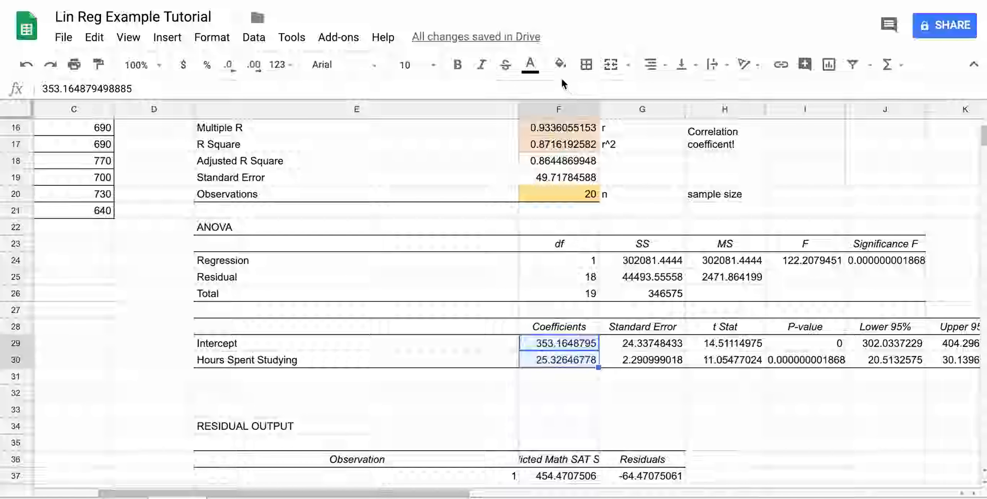
pyautogui.click(561, 64)
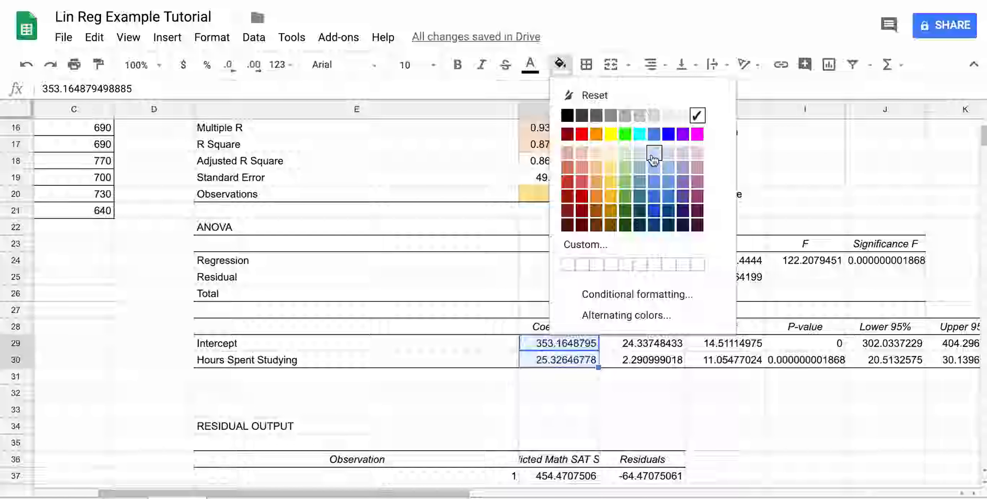
pyautogui.click(633, 161)
pyautogui.click(499, 393)
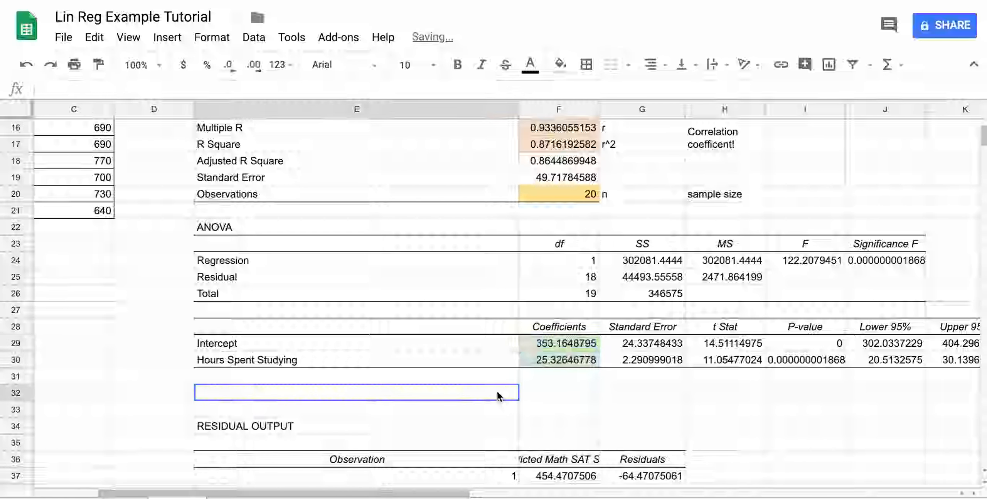
# Enter "Equation of the trend line is 353.1648795+25.32646778*x" in E31, below the coefficients table.
pyautogui.click(322, 382)
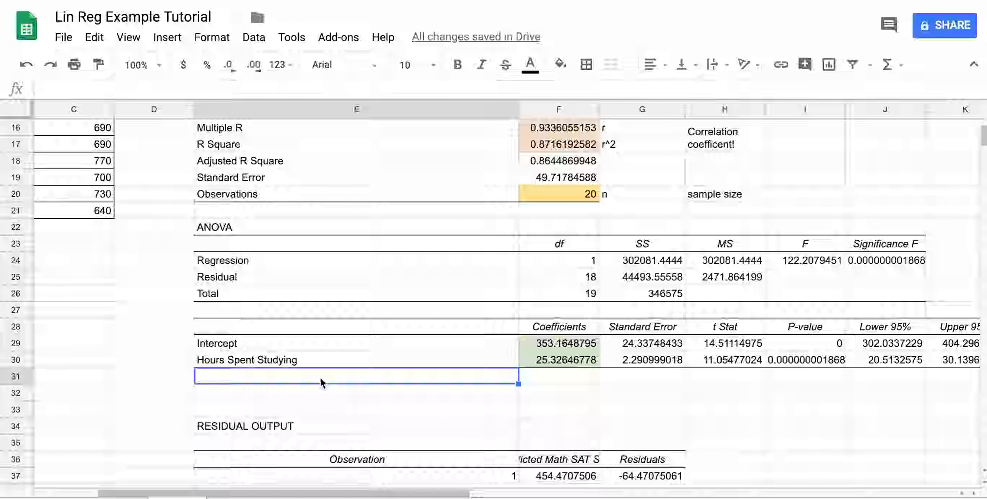
pyautogui.write('Equation')
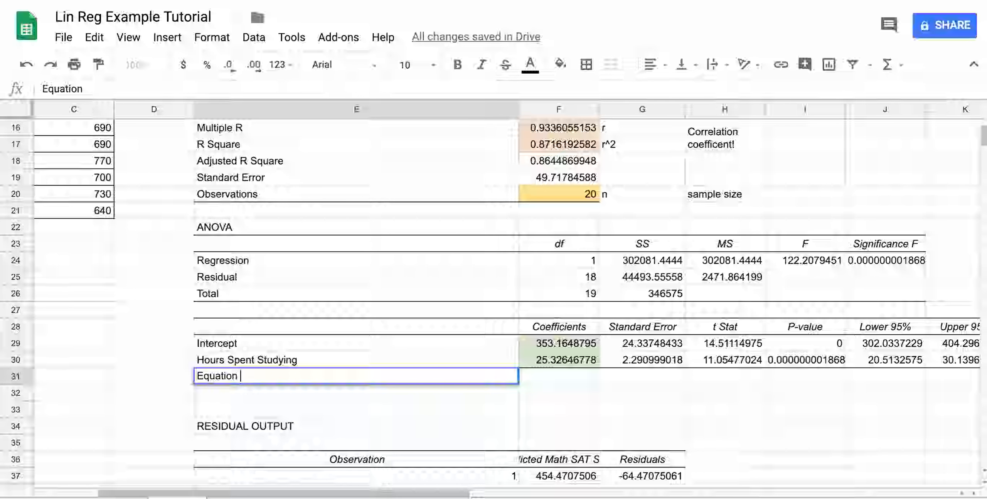
pyautogui.write(' of the trend line is')
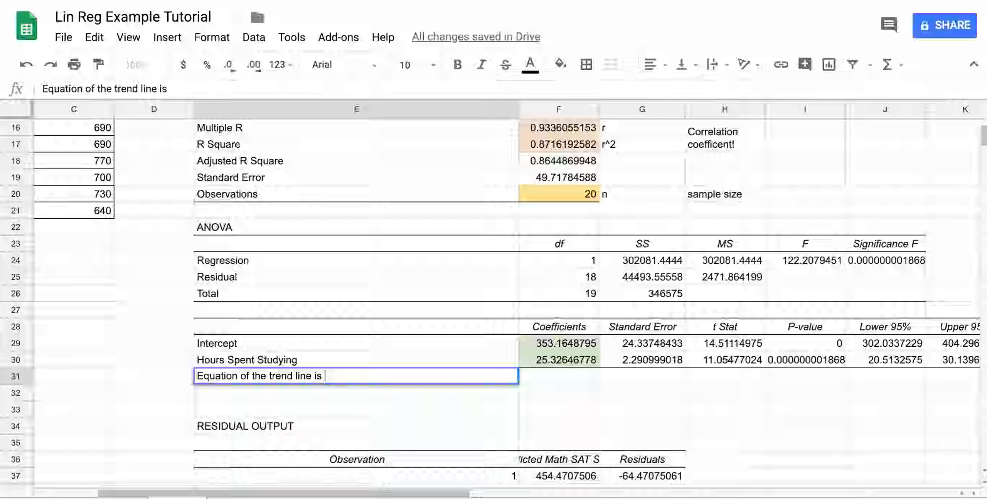
pyautogui.write(' 353.1648')
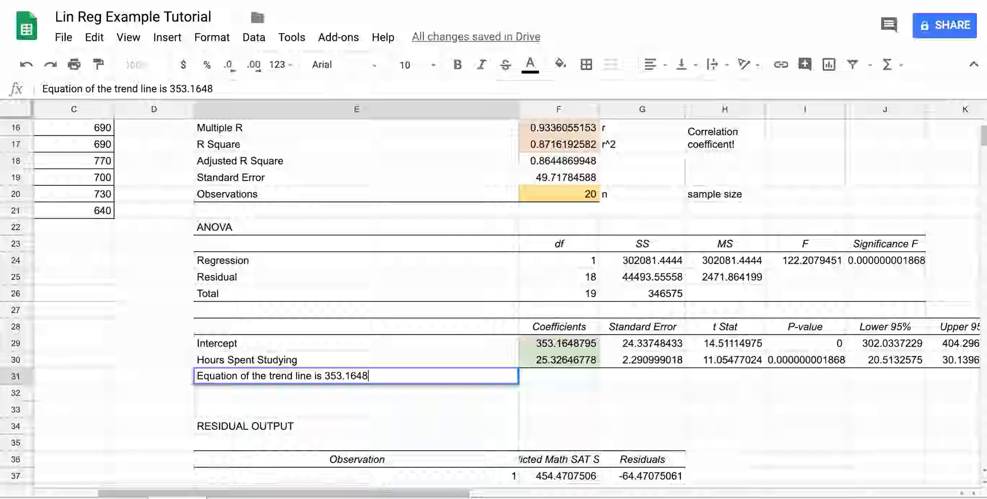
pyautogui.write('795')
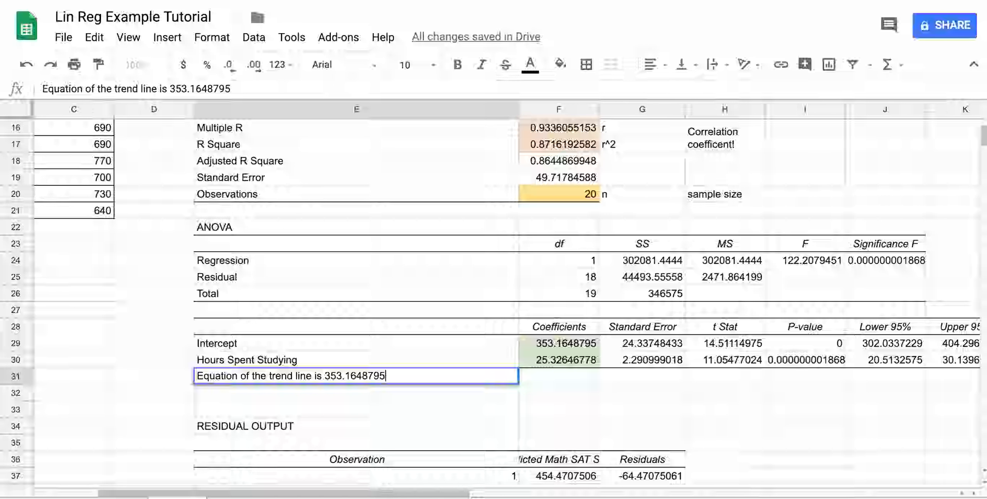
pyautogui.write('+25')
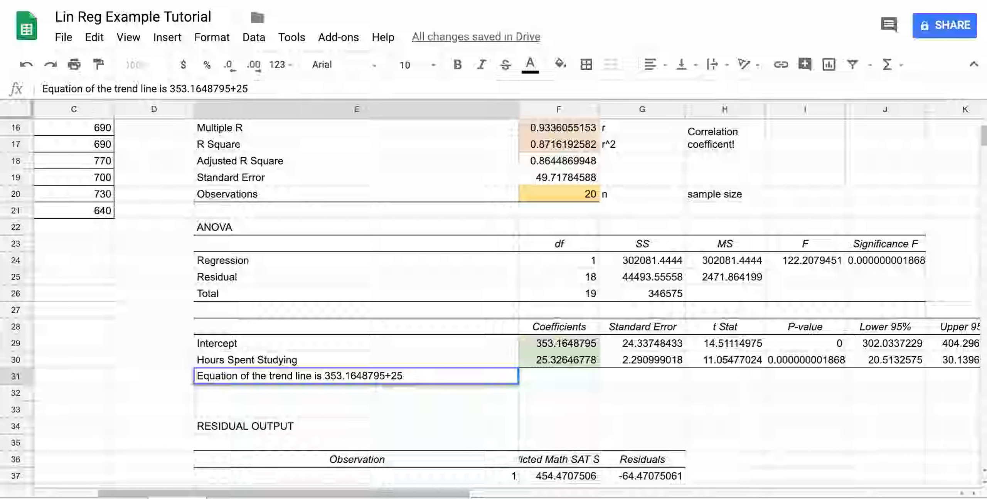
pyautogui.write('.3226')
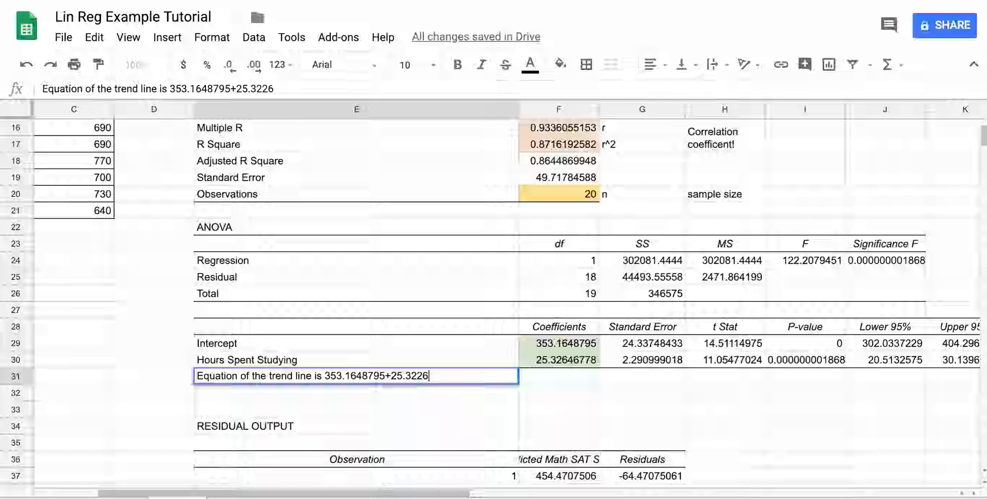
pyautogui.press('BackSpace')
pyautogui.press('BackSpace')
pyautogui.write('6467')
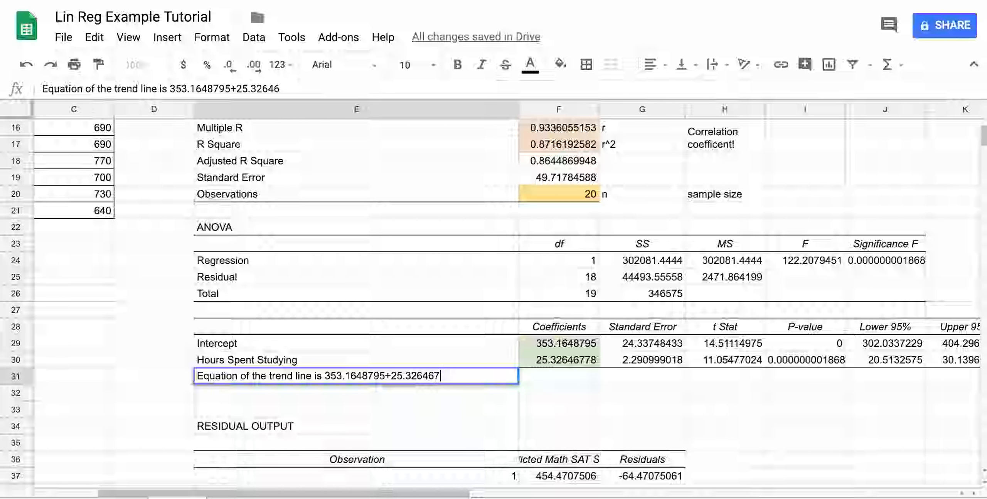
pyautogui.write('78*x')
# Insert "y-hat =" before 353.1648795 in the trend line equation in E31 and commit the entry.
pyautogui.click(325, 376)
pyautogui.write('y-hat =')
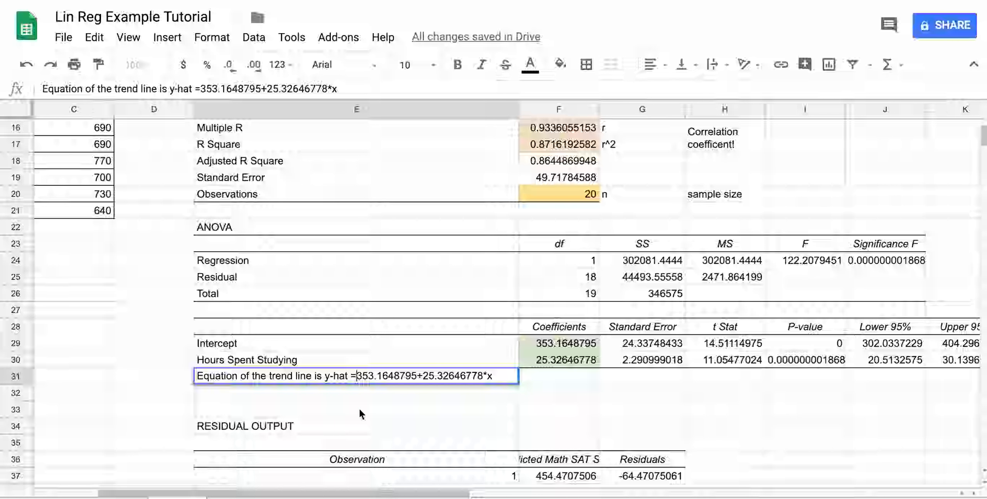
pyautogui.click(346, 425)
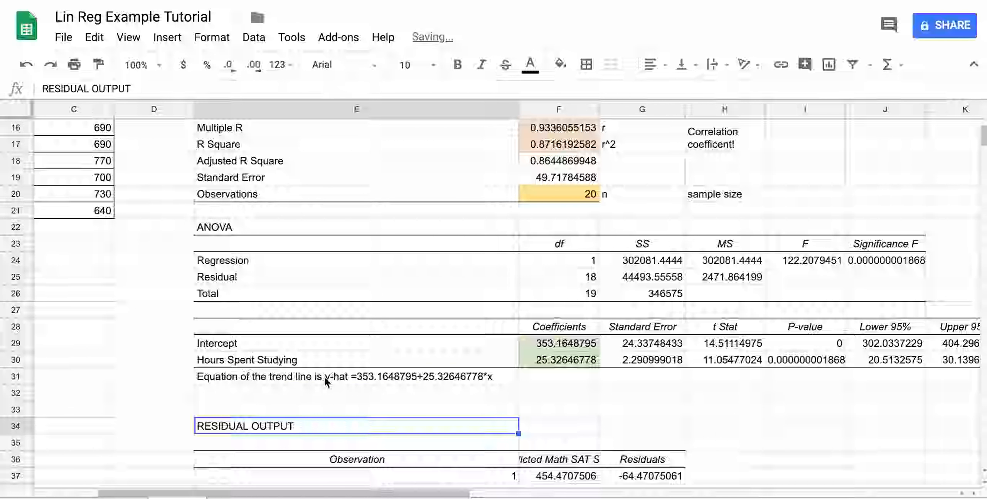
# Copy "y-hat =353.1648795+25.32646778*x" out of the text in E31 and place it in F31, leaving E32 empty.
pyautogui.moveTo(324, 376); pyautogui.dragTo(366, 393)
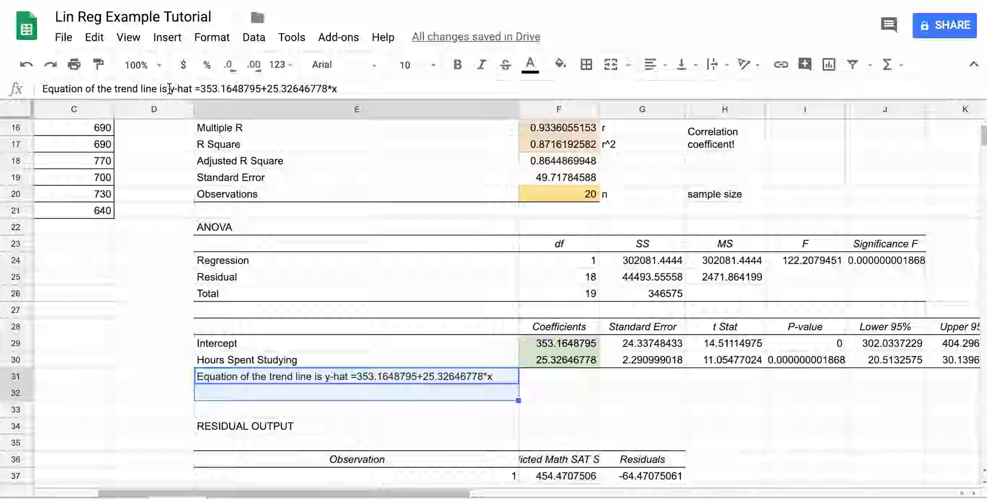
pyautogui.moveTo(170, 89); pyautogui.dragTo(294, 107)
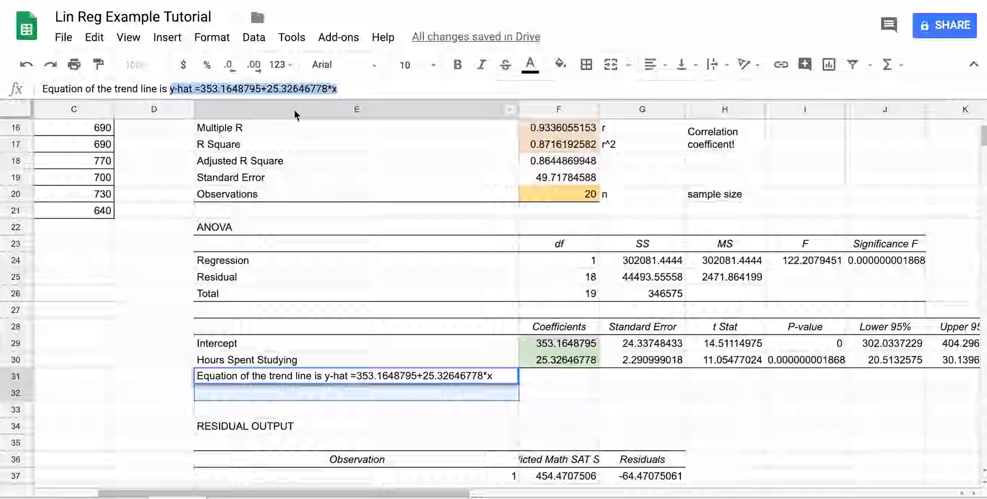
pyautogui.hotkey('ctrl', 'x')
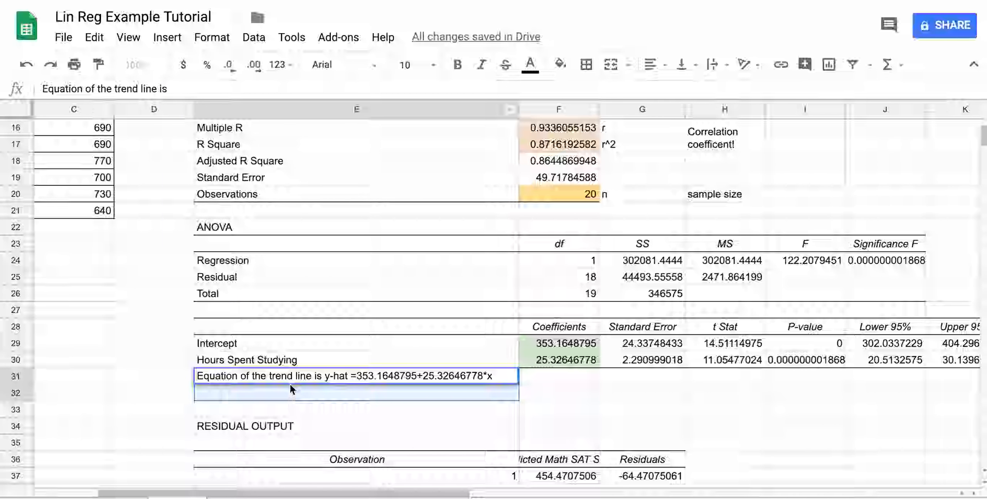
pyautogui.click(293, 395)
pyautogui.hotkey('ctrl', 'v')
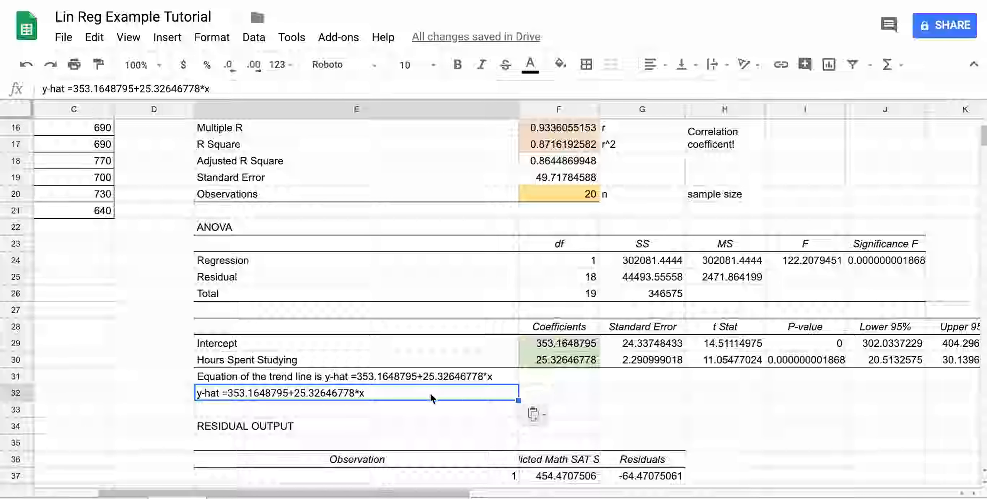
pyautogui.press('Delete')
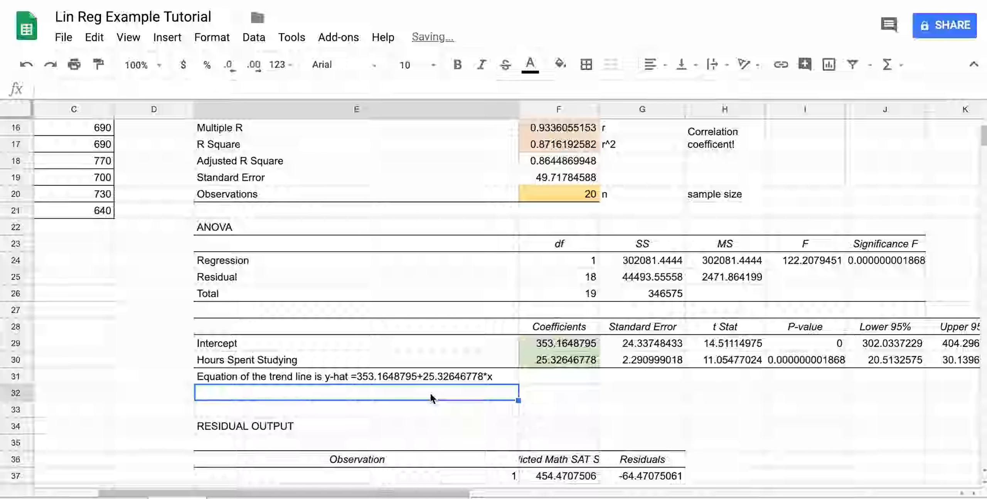
pyautogui.click(586, 380)
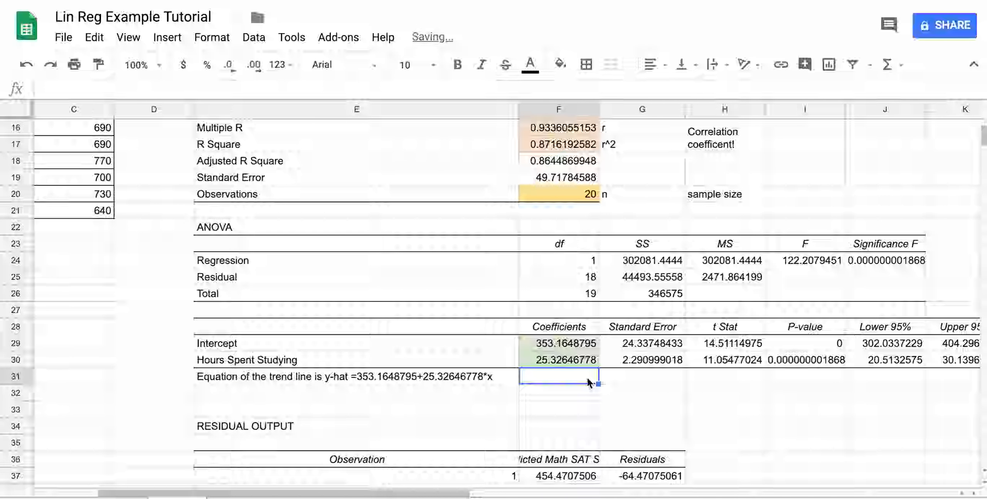
pyautogui.hotkey('ctrl', 'v')
# Shorten the text in E31 to "Equation of the trend line is:" by removing the equation and adding a colon.
pyautogui.click(455, 383)
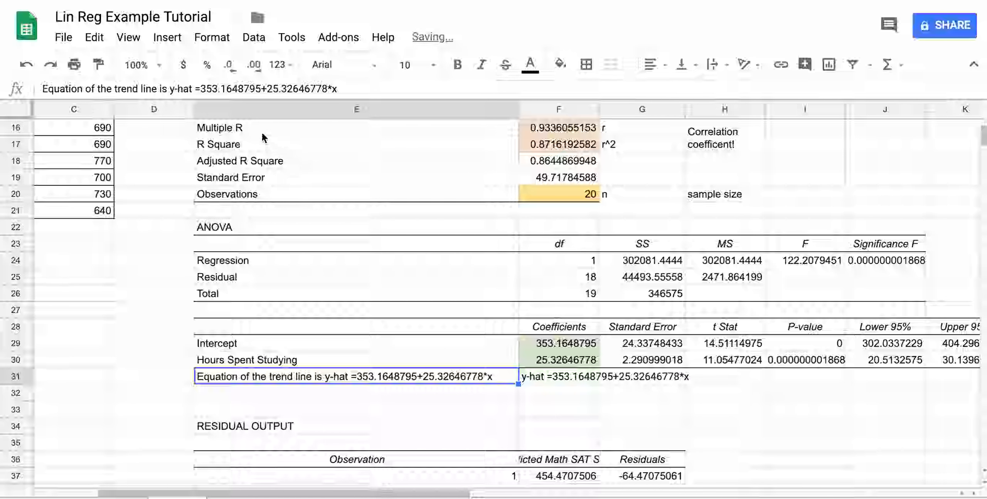
pyautogui.click(339, 88)
pyautogui.moveTo(207, 110); pyautogui.dragTo(170, 89)
pyautogui.press('BackSpace')
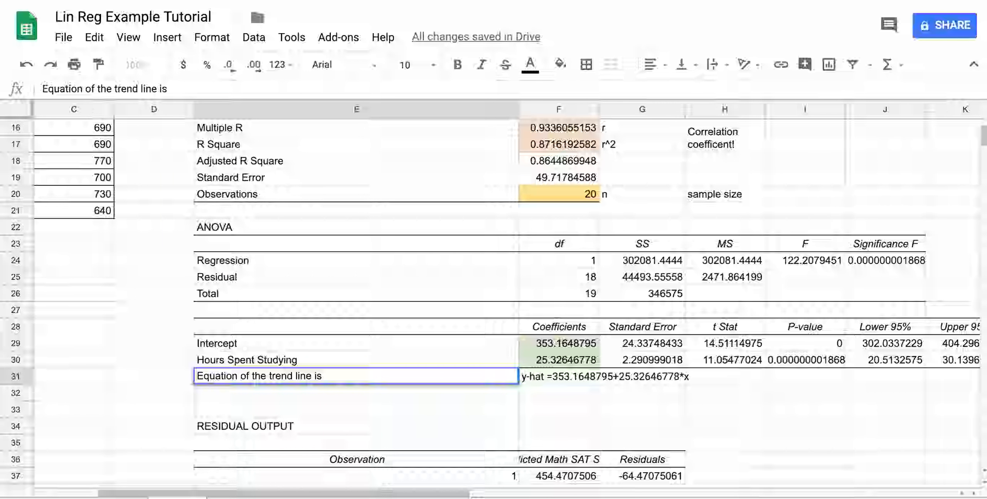
pyautogui.write(':')
pyautogui.press('Return')
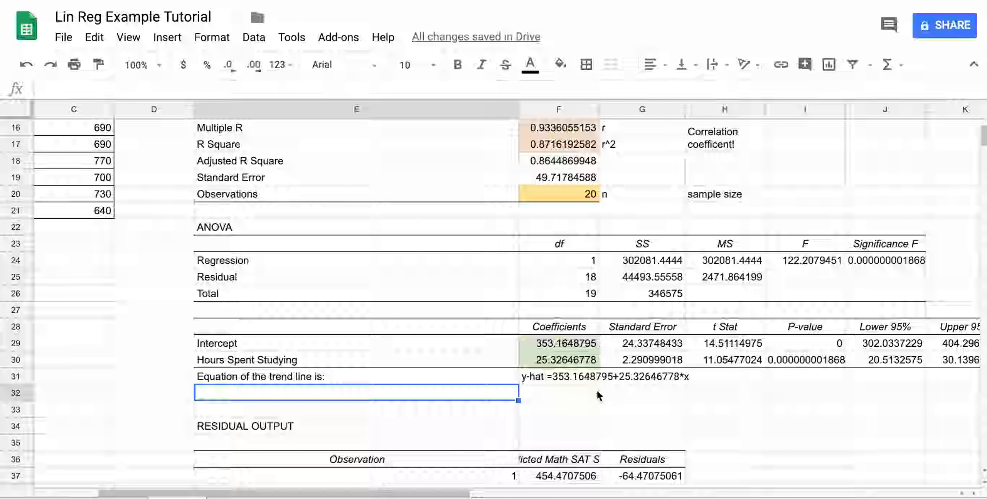
# Widen column F until the full "Predicted Math SAT Score" heading fits.
pyautogui.click(570, 424)
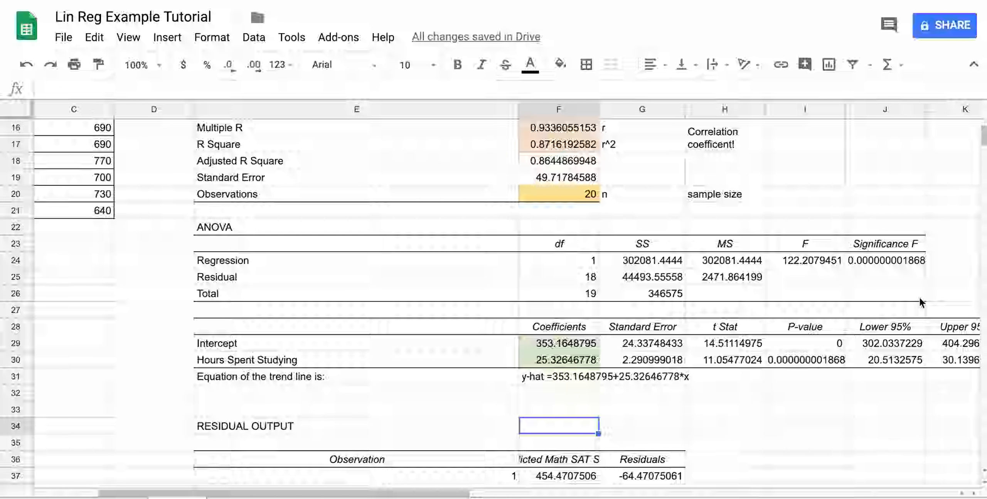
pyautogui.scroll(-3, 417, 394)
pyautogui.hscroll(1, 418, 394)
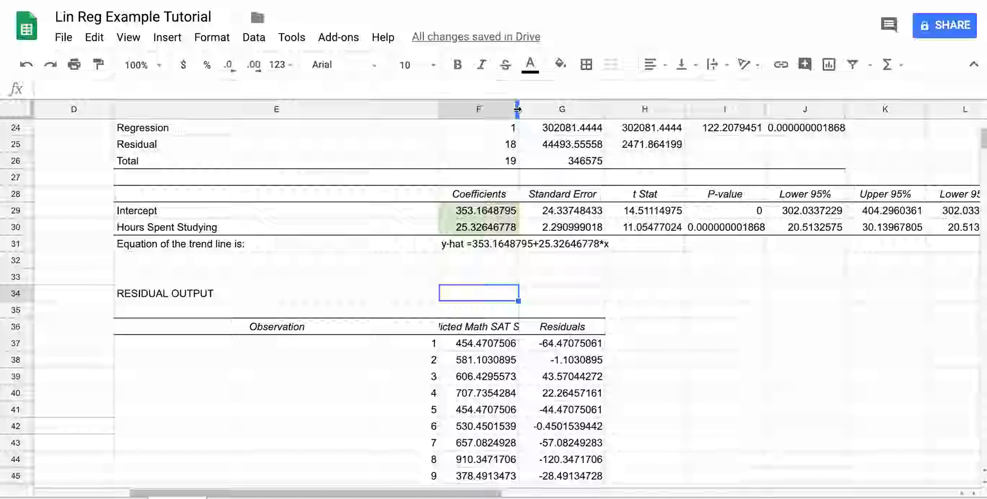
pyautogui.moveTo(519, 110); pyautogui.dragTo(555, 111)
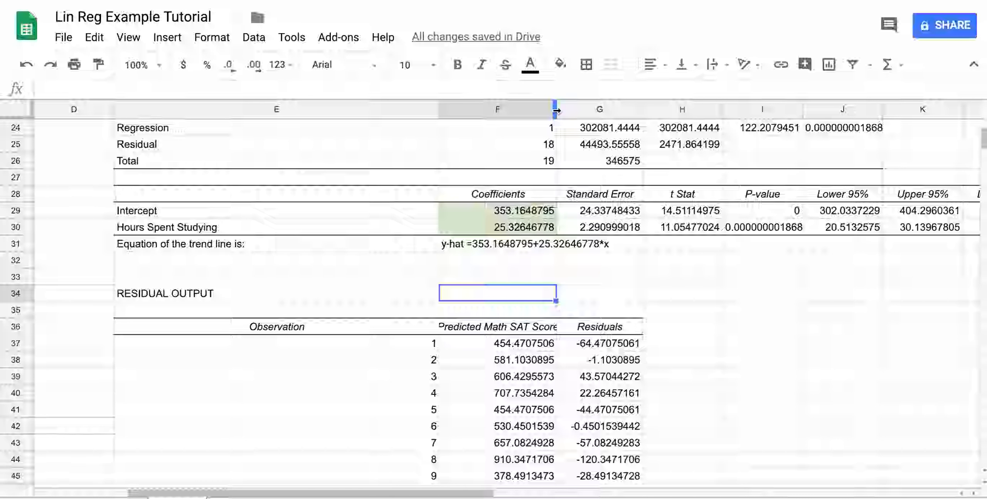
pyautogui.moveTo(556, 109); pyautogui.dragTo(585, 104)
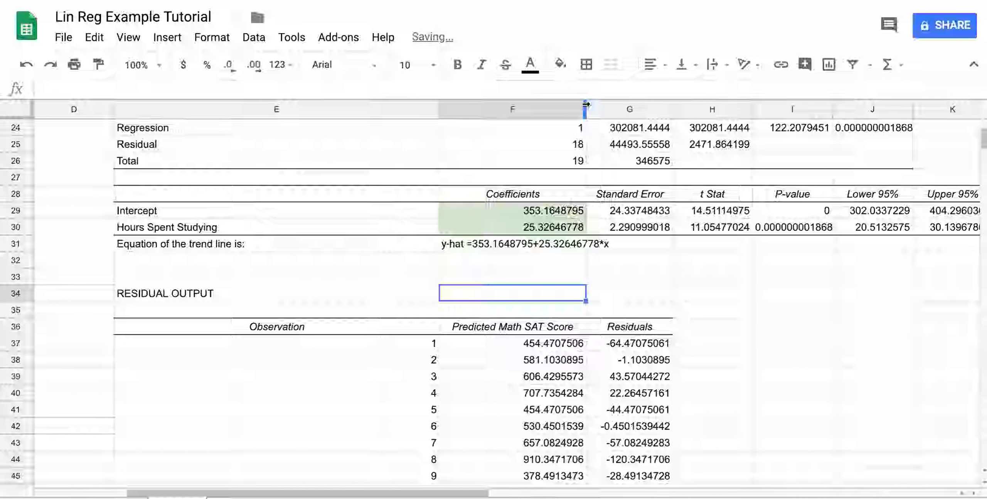
# Enter the label "y-hat values" in F35, above the Predicted Math SAT Score heading.
pyautogui.click(482, 312)
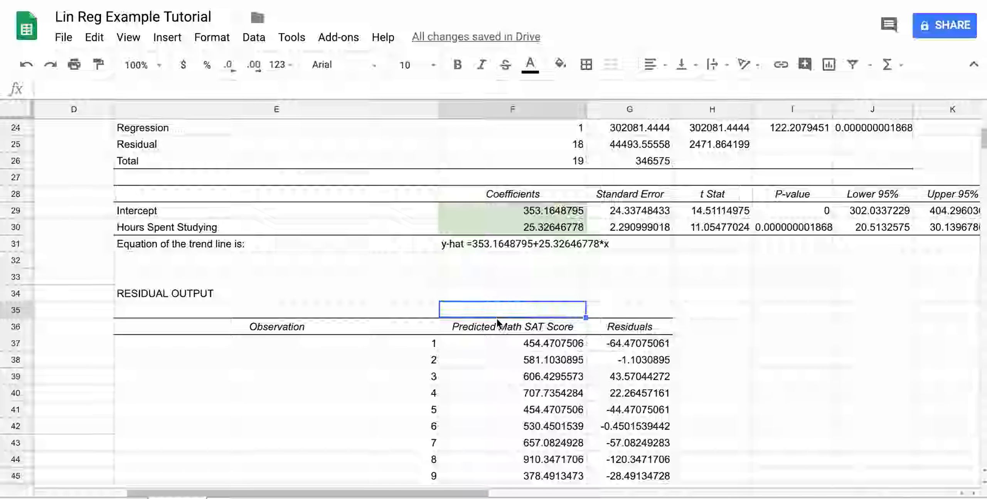
pyautogui.write('y')
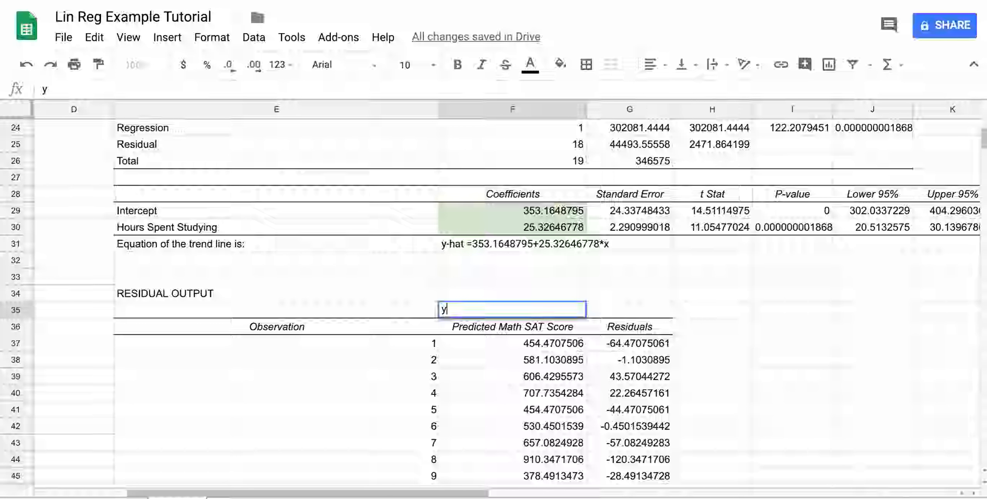
pyautogui.write('-hay values')
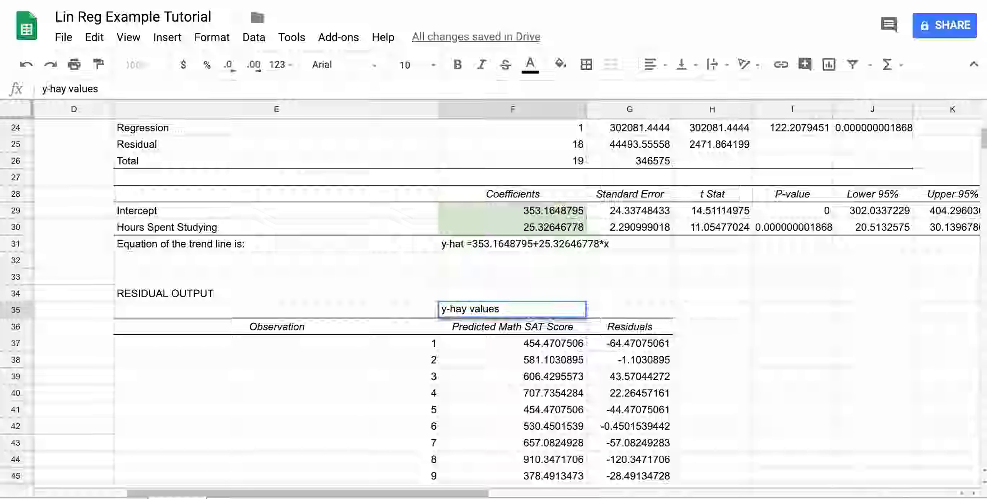
pyautogui.click(67, 88)
pyautogui.press('BackSpace')
pyautogui.write('t')
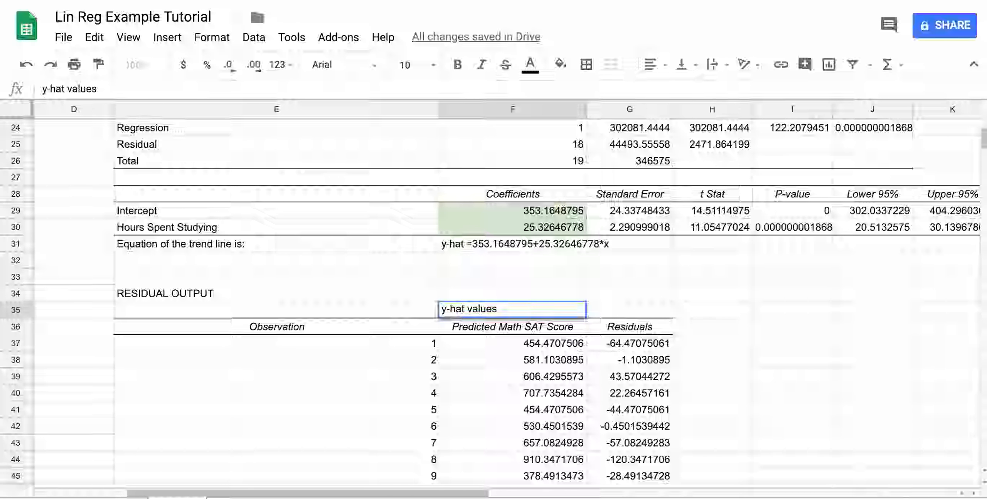
pyautogui.press('Return')
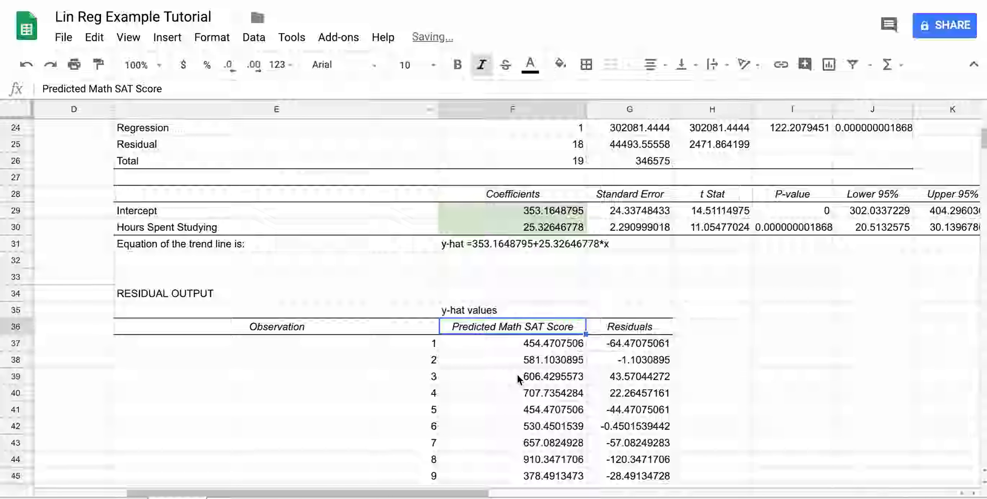
# Examine the predicted Math SAT scores and residuals for all observations in the residual output table.
pyautogui.scroll(-5, 516, 374)
pyautogui.hscroll(1, 516, 373)
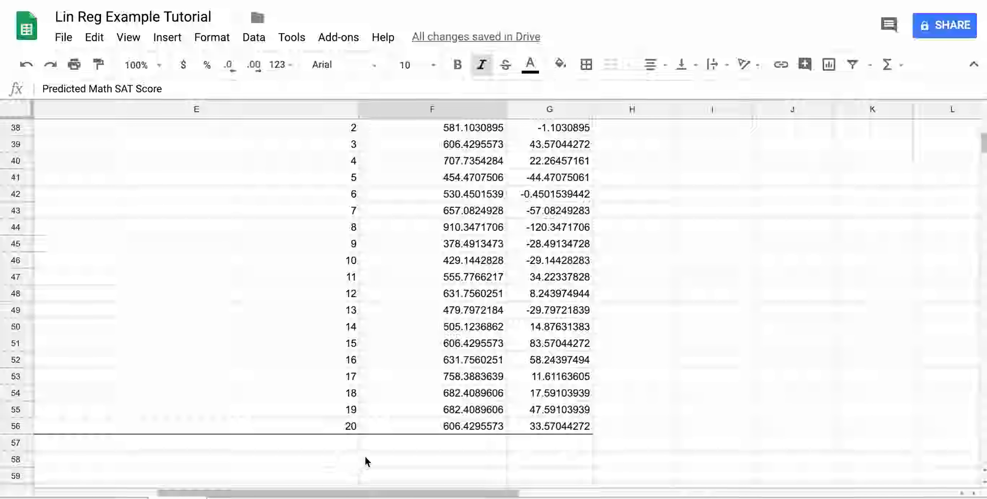
pyautogui.scroll(4, 458, 313)
pyautogui.hscroll(-2, 458, 313)
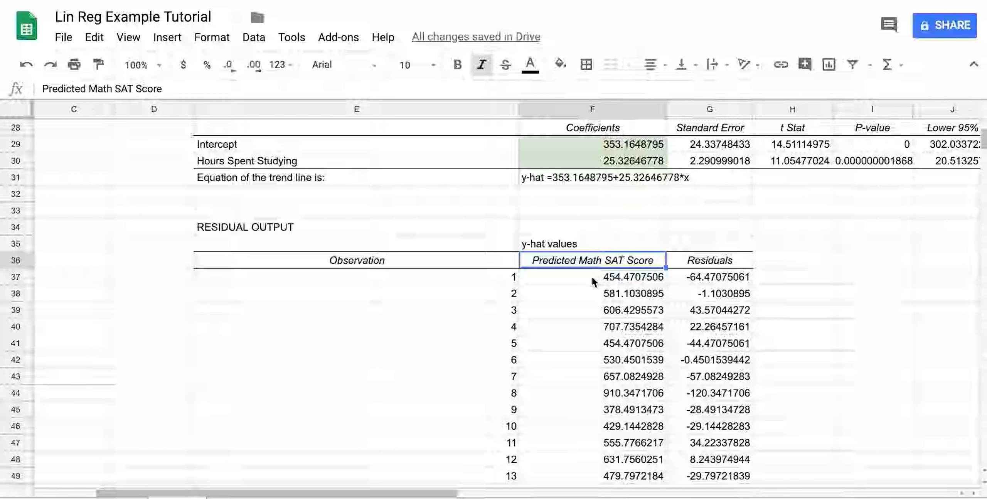
pyautogui.scroll(-1, 589, 274)
pyautogui.scroll(-5, 589, 275)
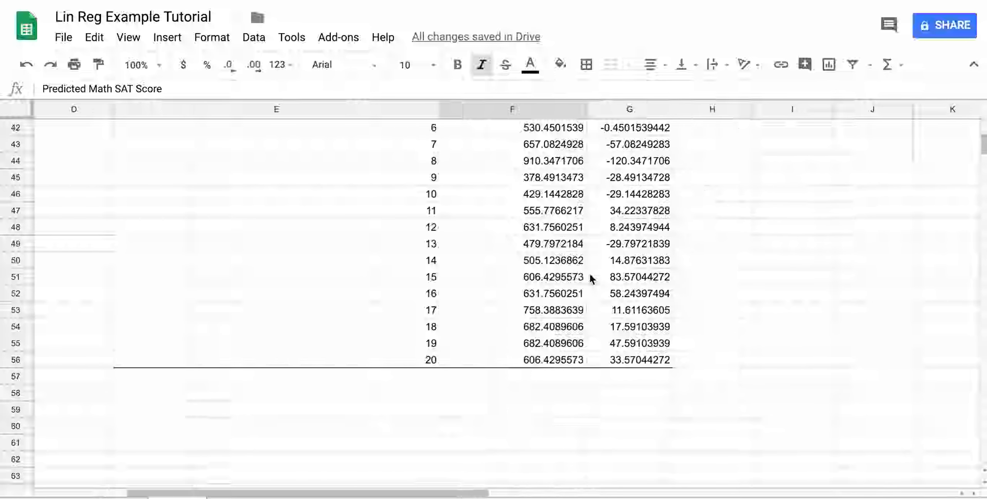
pyautogui.scroll(3, 644, 316)
pyautogui.scroll(2, 644, 316)
pyautogui.hscroll(-1, 644, 316)
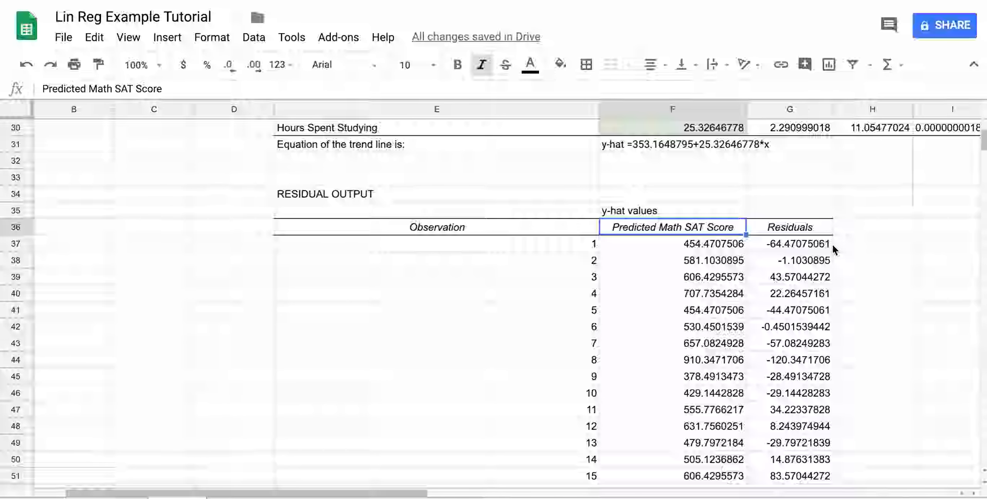
# Fill the Residuals heading in G36 with light magenta.
pyautogui.hscroll(5, 832, 244)
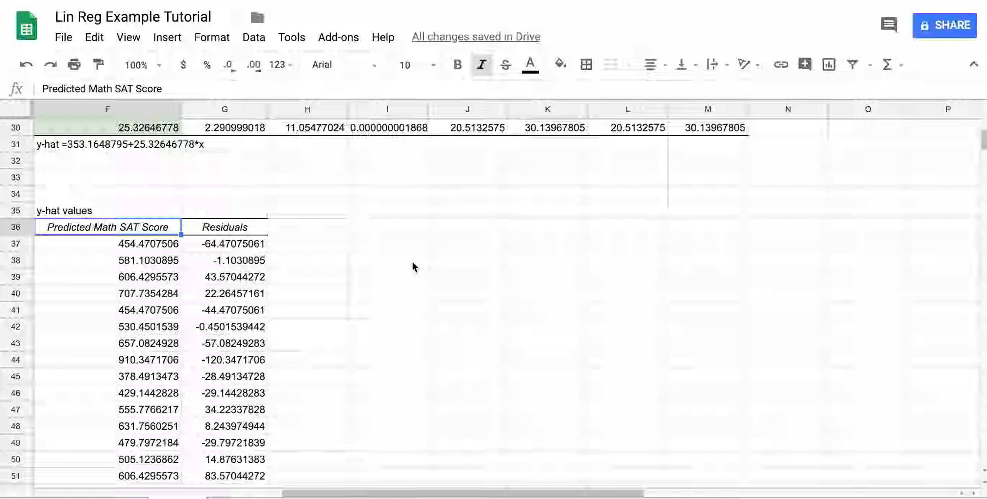
pyautogui.click(192, 226)
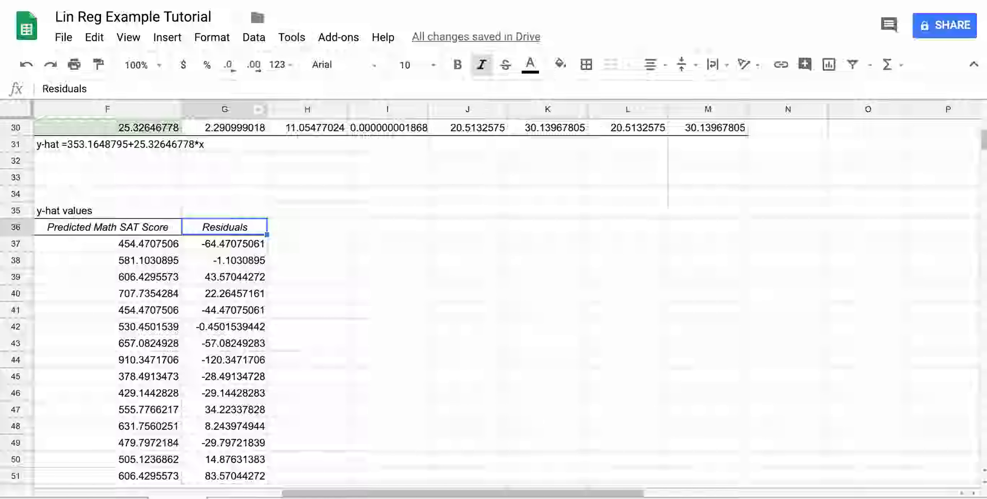
pyautogui.click(559, 64)
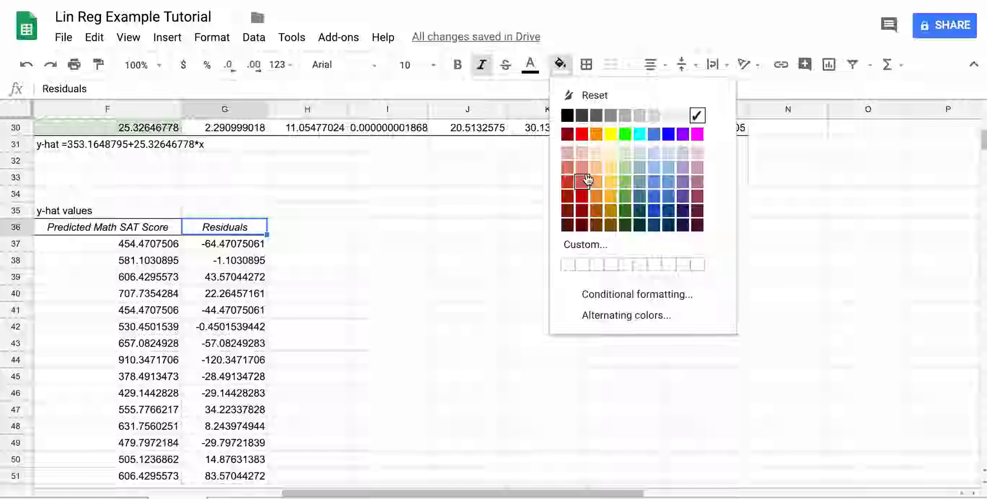
pyautogui.click(696, 153)
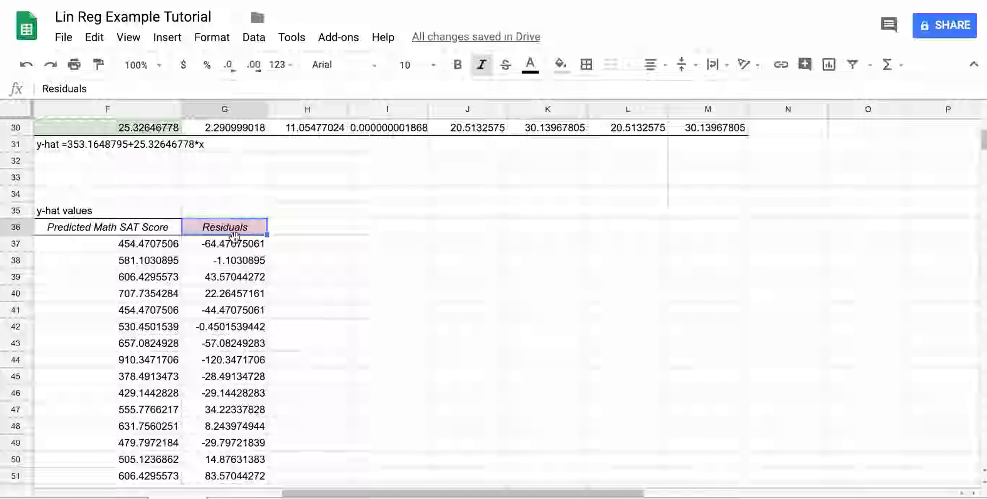
# Review the study hours and Math SAT data, the question list and the regression summary with its trend line equation.
pyautogui.scroll(10, 229, 280)
pyautogui.hscroll(-3, 229, 281)
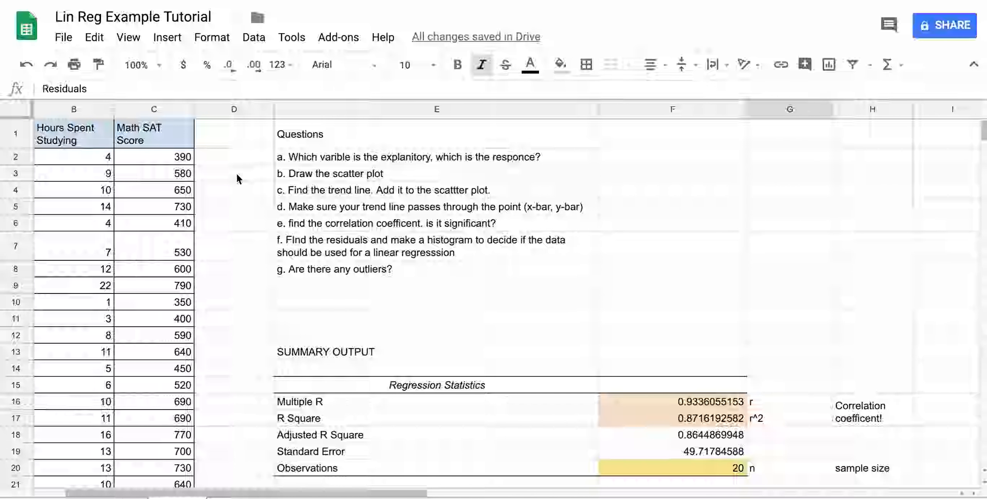
pyautogui.moveTo(61, 133); pyautogui.dragTo(151, 397)
pyautogui.click(151, 400)
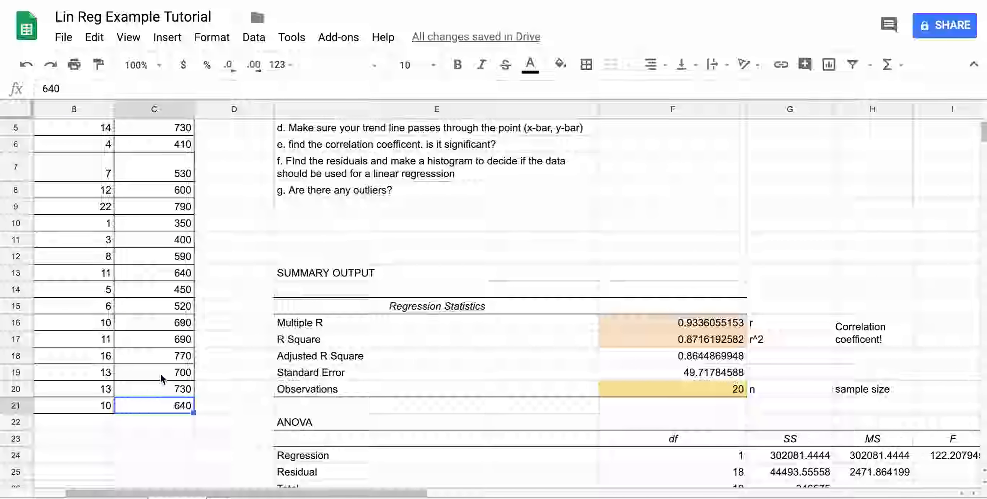
pyautogui.scroll(2, 158, 366)
pyautogui.hscroll(-2, 158, 366)
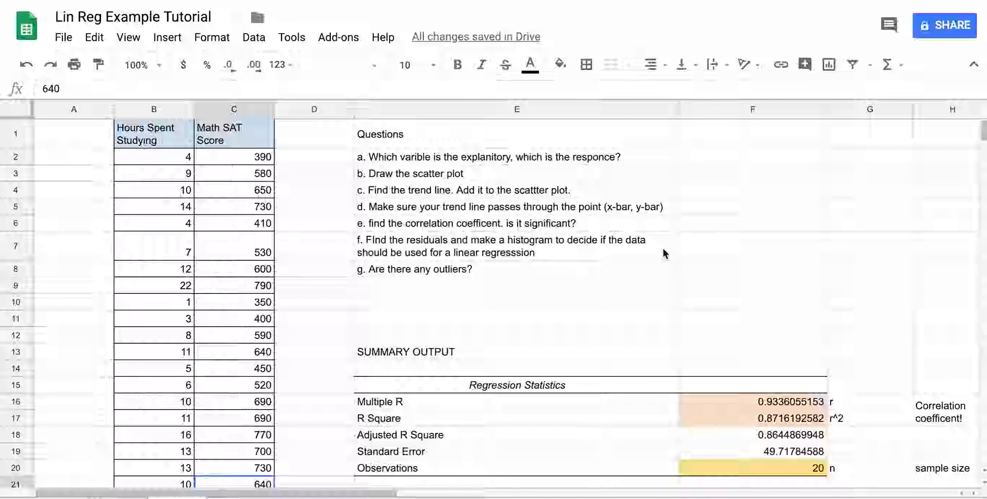
pyautogui.hscroll(2, 662, 247)
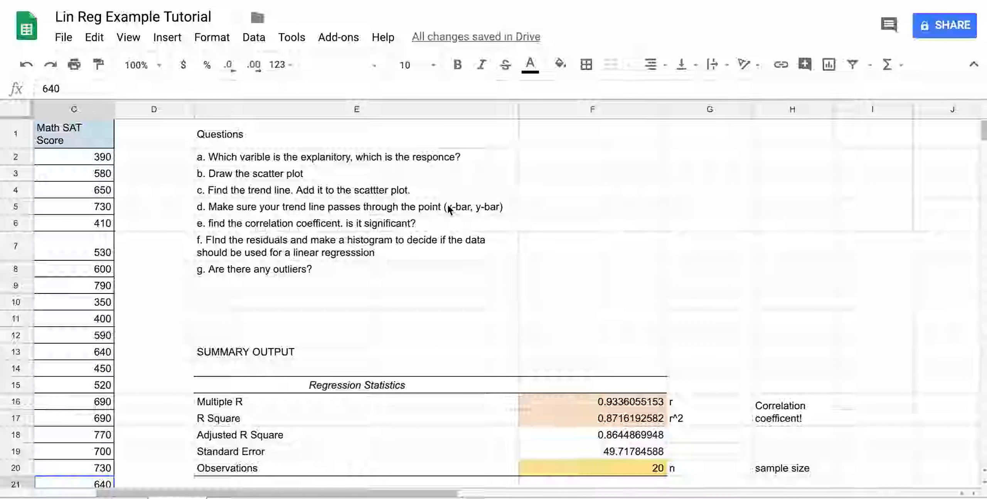
pyautogui.scroll(-5, 449, 209)
pyautogui.hscroll(1, 449, 209)
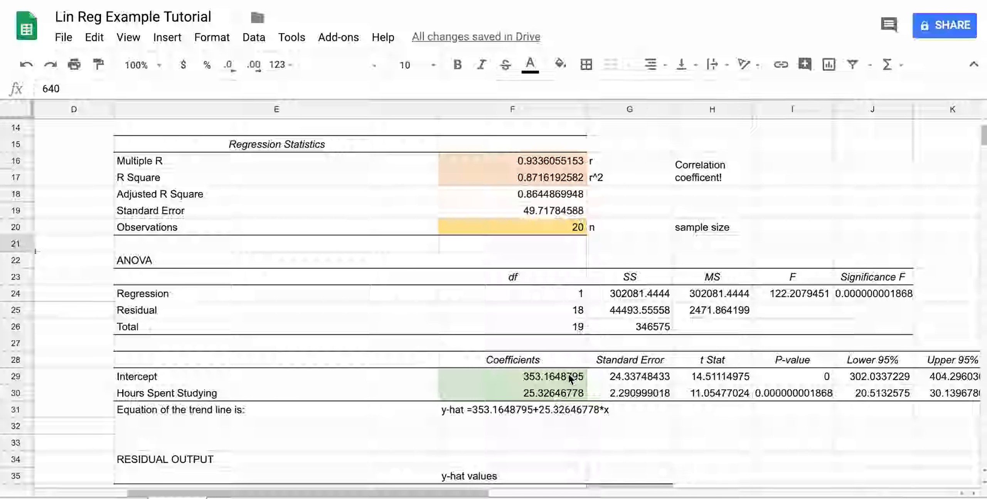
pyautogui.scroll(5, 532, 400)
pyautogui.hscroll(-3, 532, 401)
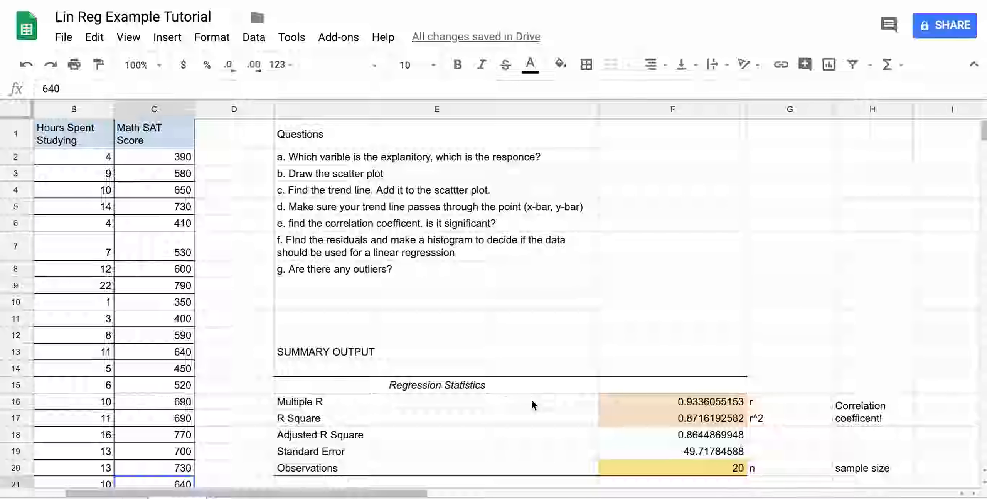
# Insert a chart from the Hours Spent Studying and Math SAT Score data in B1:C21.
pyautogui.moveTo(71, 139); pyautogui.dragTo(154, 243)
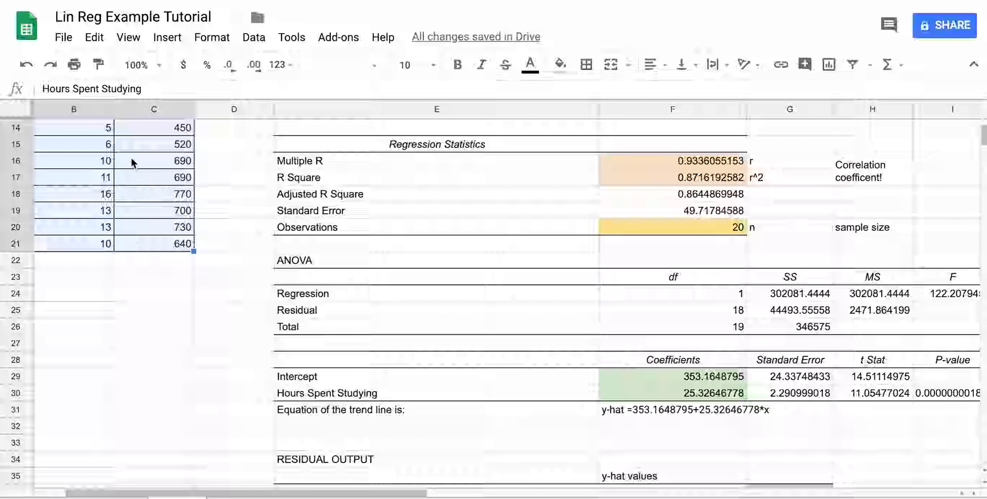
pyautogui.click(175, 38)
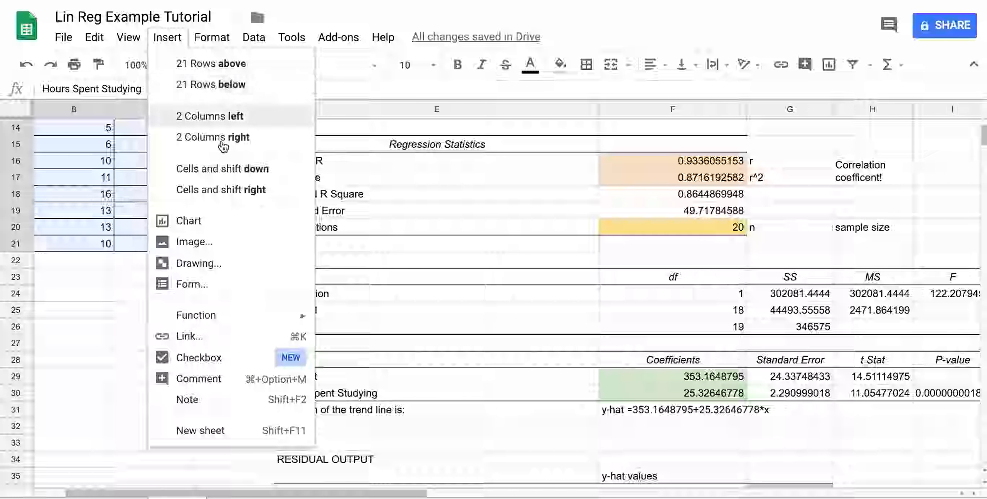
pyautogui.click(197, 222)
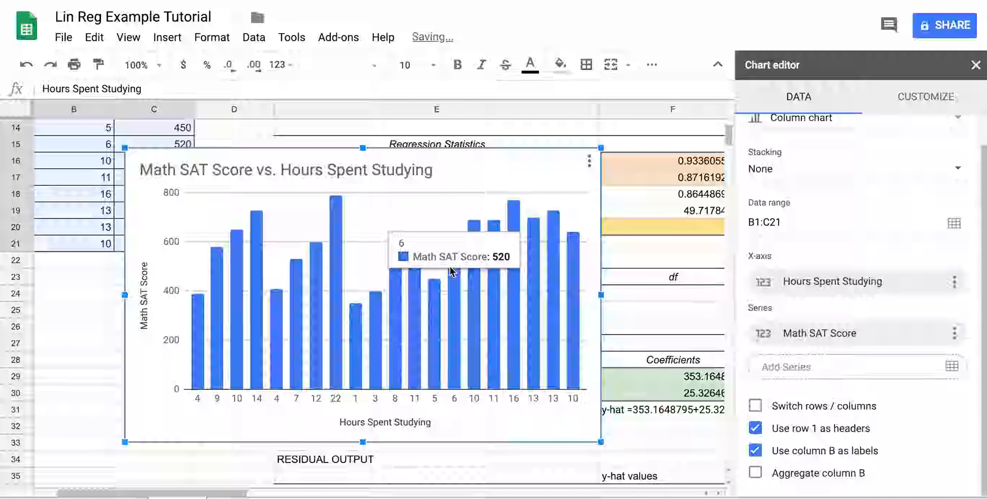
# Change the Math SAT Score vs. Hours Spent Studying chart from columns to a scatter chart.
pyautogui.click(940, 128)
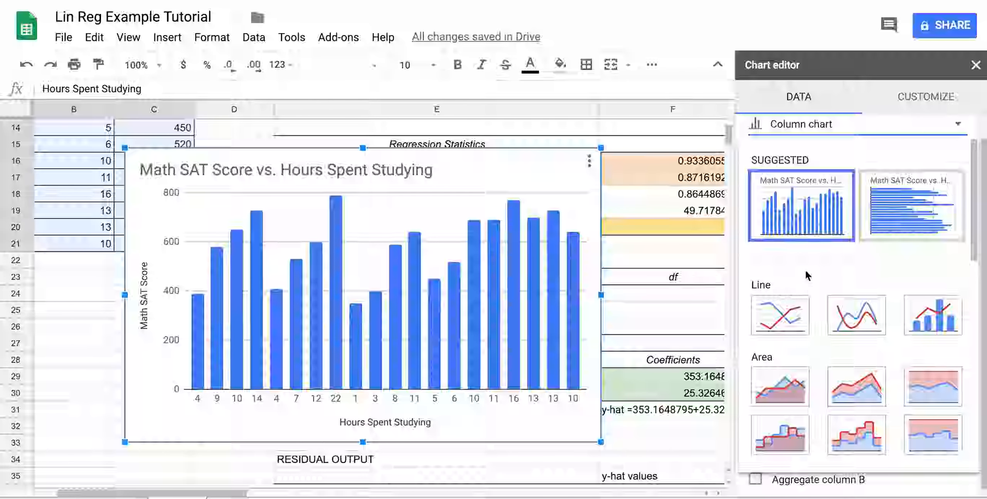
pyautogui.scroll(-6, 822, 258)
pyautogui.scroll(-4, 790, 257)
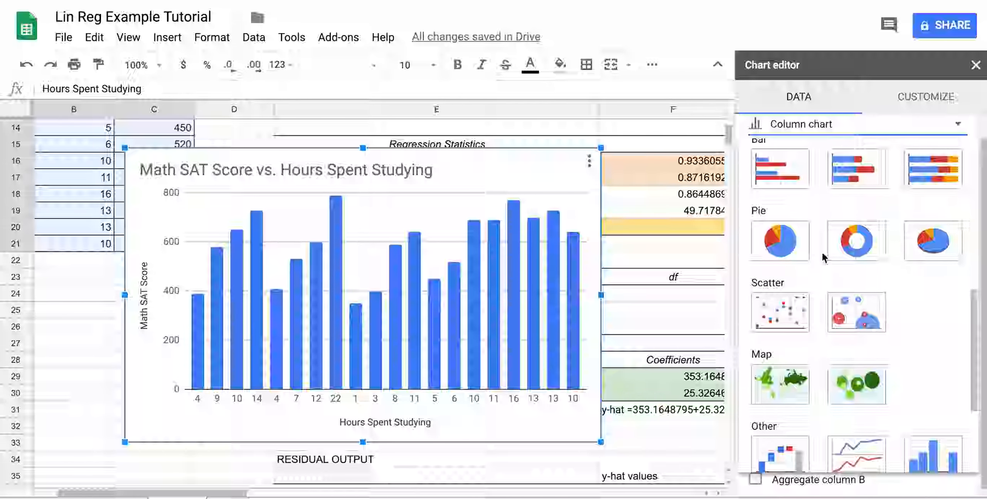
pyautogui.click(791, 305)
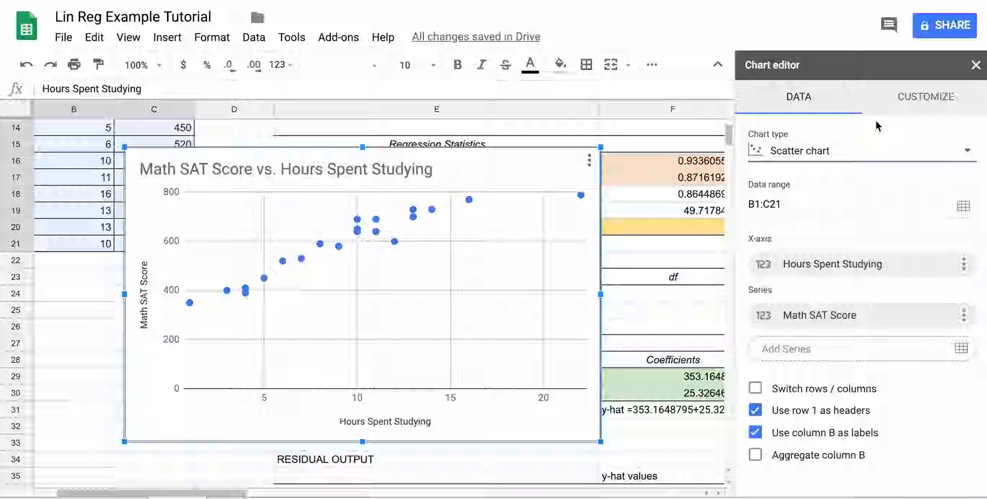
# Add a trendline to the Math SAT Score series of the scatter chart.
pyautogui.click(913, 97)
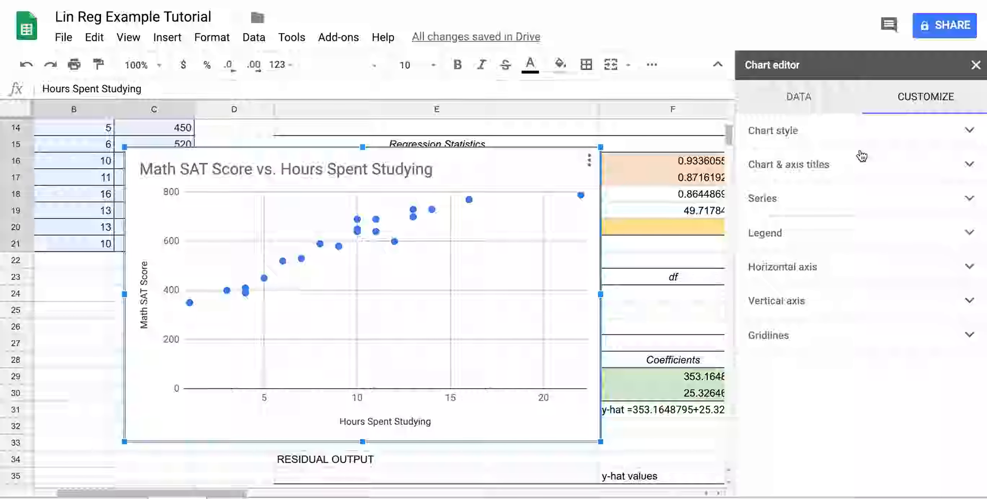
pyautogui.click(799, 206)
pyautogui.scroll(-3, 800, 208)
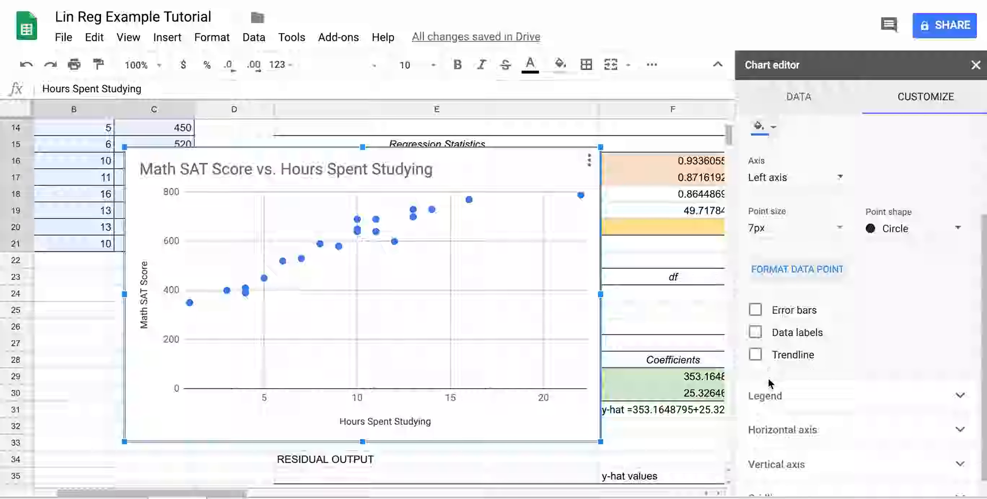
pyautogui.click(755, 355)
# Label the linear trendline with its equation, show R², and close the chart editor.
pyautogui.scroll(-3, 768, 352)
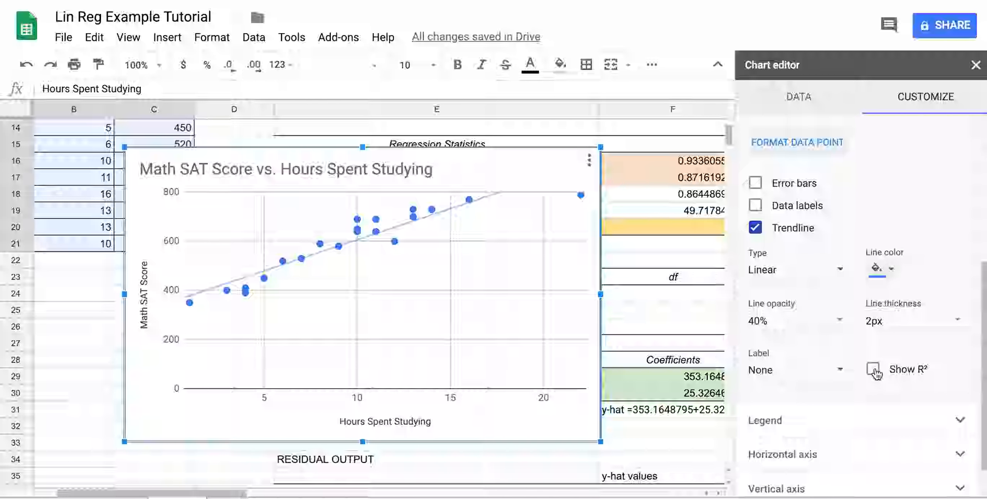
pyautogui.click(811, 378)
pyautogui.click(809, 403)
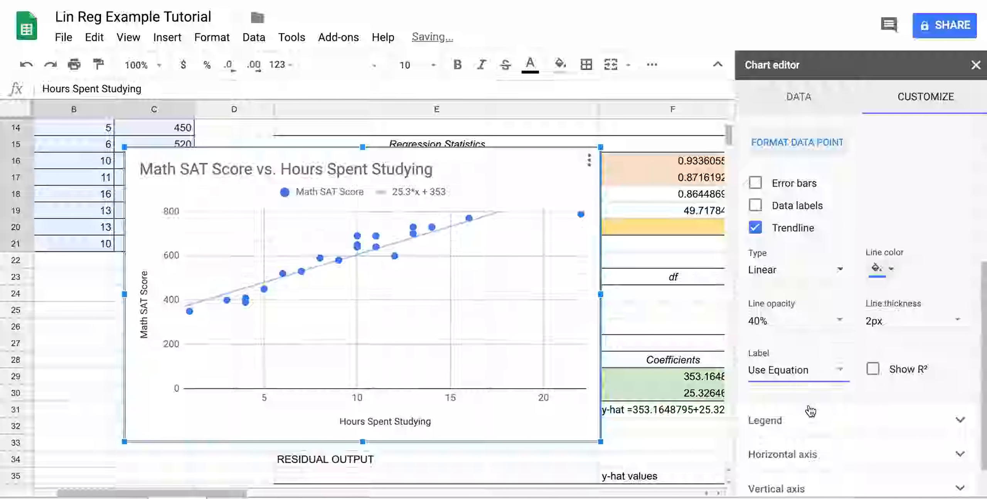
pyautogui.click(873, 369)
pyautogui.click(975, 64)
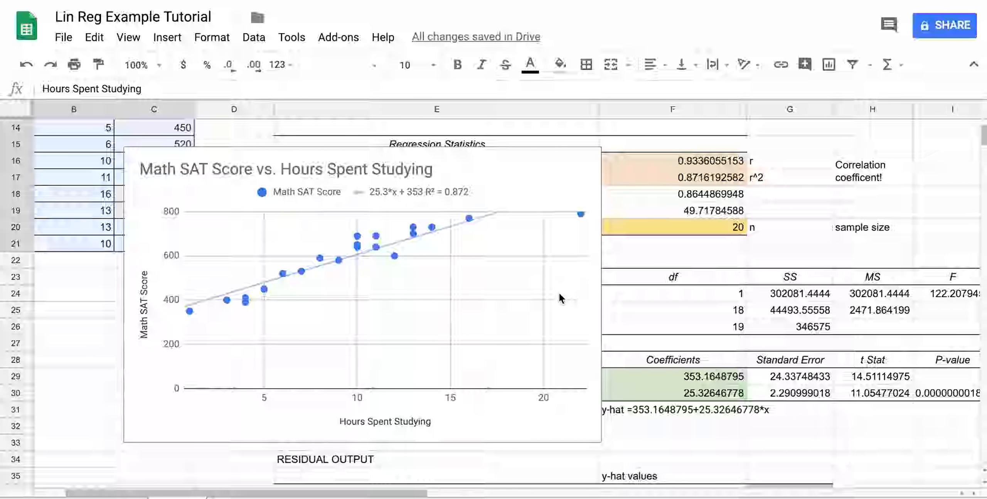
# Move the scatter chart off the regression tables to the top rows of the sheet, starting in column E.
pyautogui.click(559, 293)
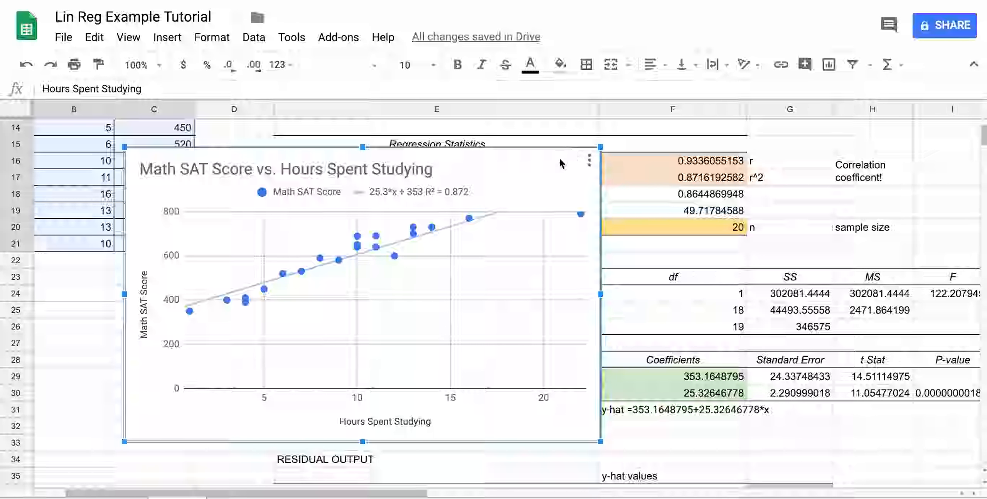
pyautogui.moveTo(563, 169); pyautogui.dragTo(563, 178)
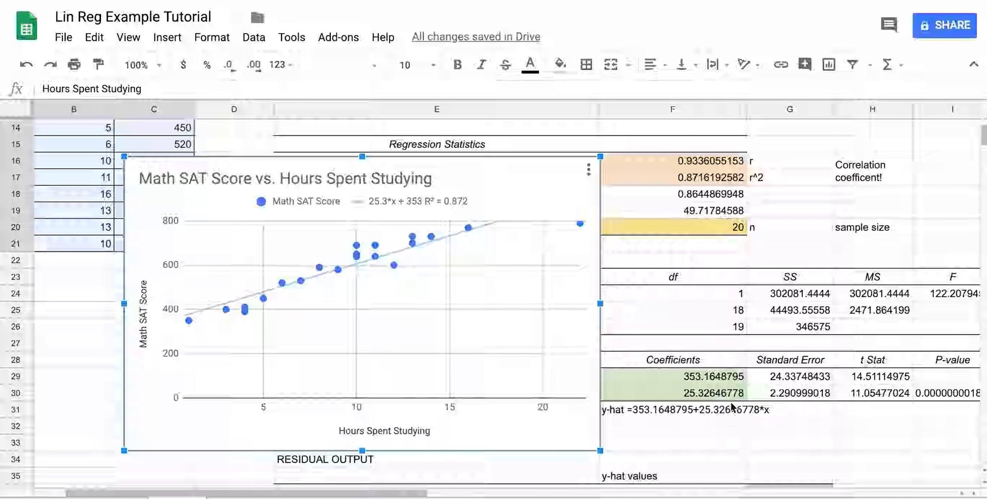
pyautogui.scroll(1, 823, 461)
pyautogui.hscroll(-2, 823, 461)
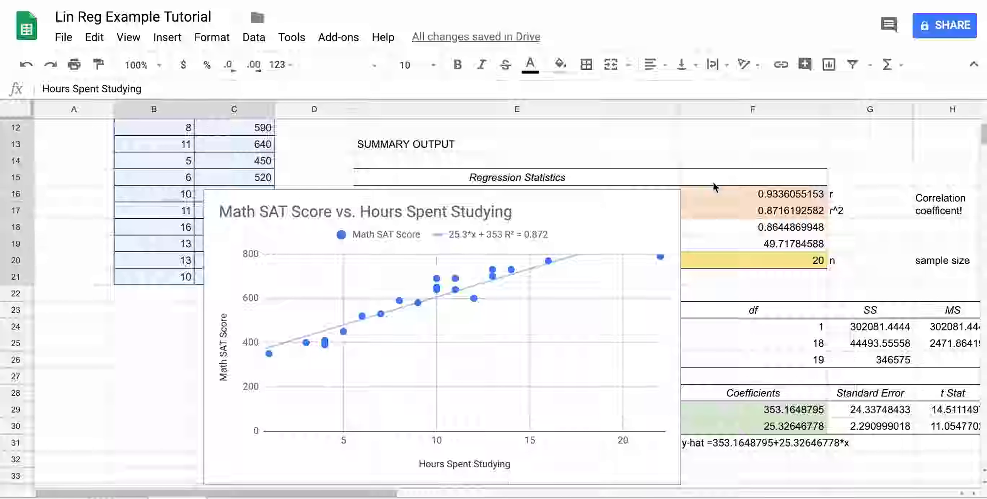
pyautogui.scroll(-1, 713, 182)
pyautogui.click(587, 168)
pyautogui.scroll(2, 840, 210)
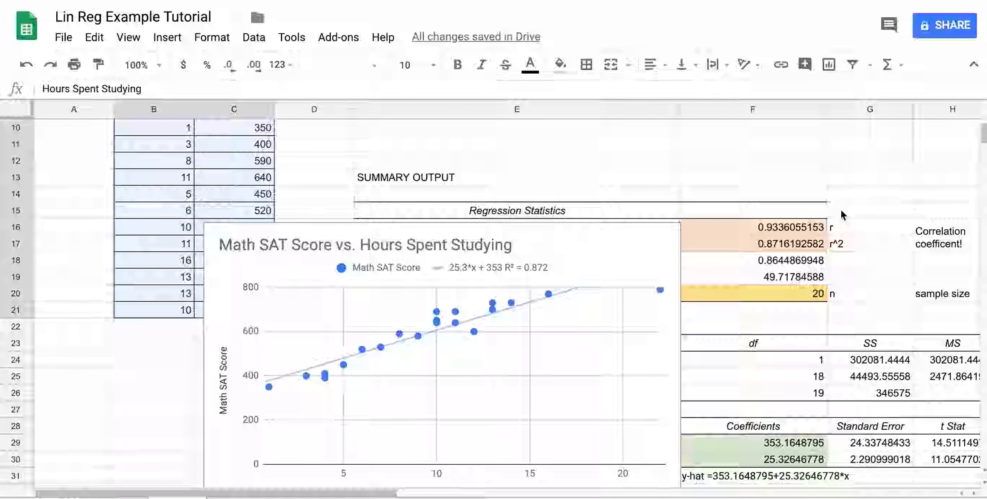
pyautogui.scroll(4, 638, 219)
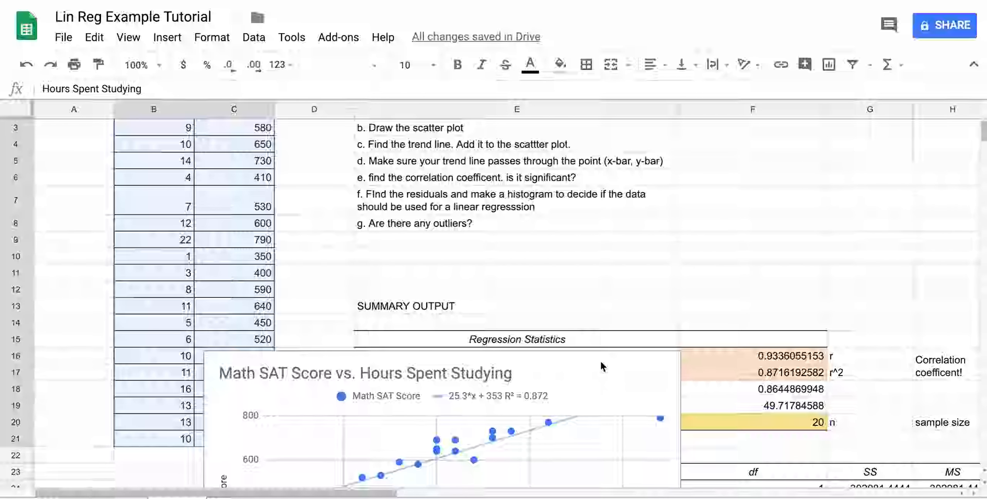
pyautogui.click(606, 372)
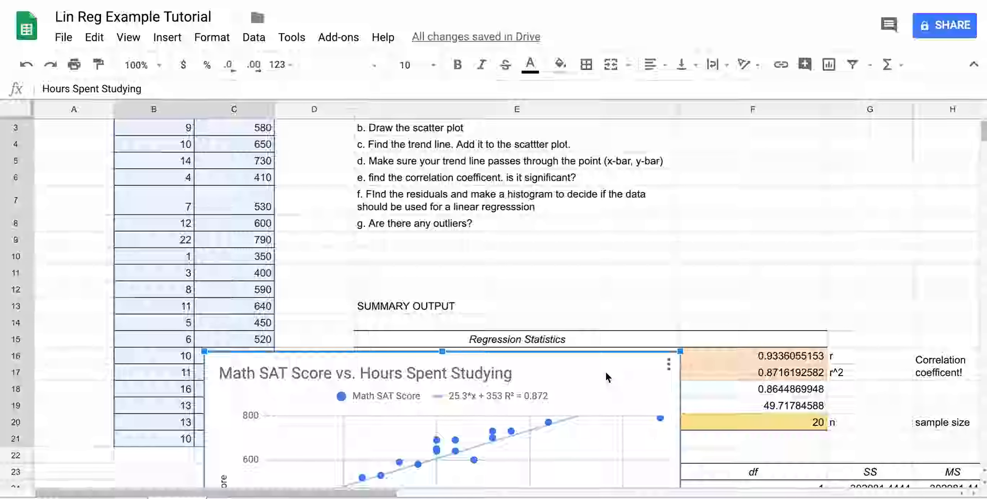
pyautogui.moveTo(606, 372); pyautogui.dragTo(855, 94)
pyautogui.moveTo(921, 82); pyautogui.dragTo(983, 82)
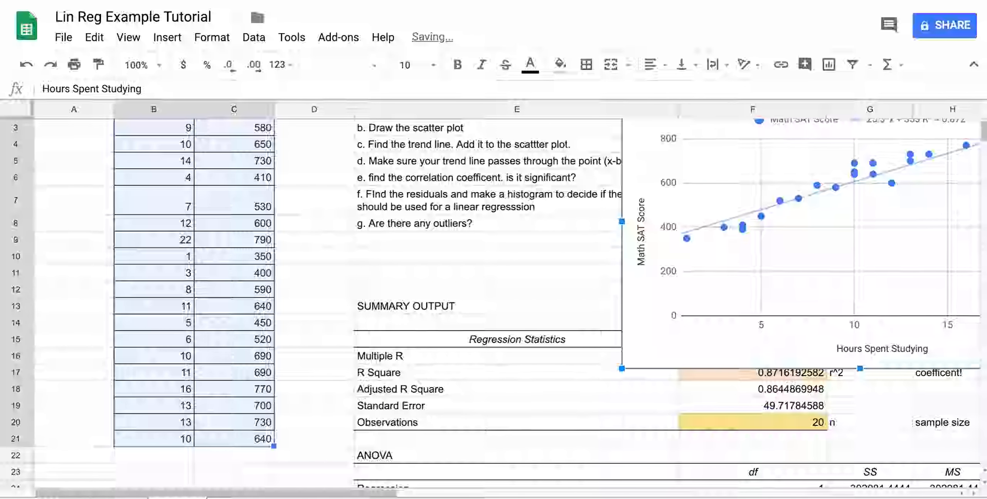
# Shrink the scatter chart from its lower-left corner so it clears the question list and ends above row 13.
pyautogui.scroll(2, 862, 327)
pyautogui.hscroll(10, 855, 302)
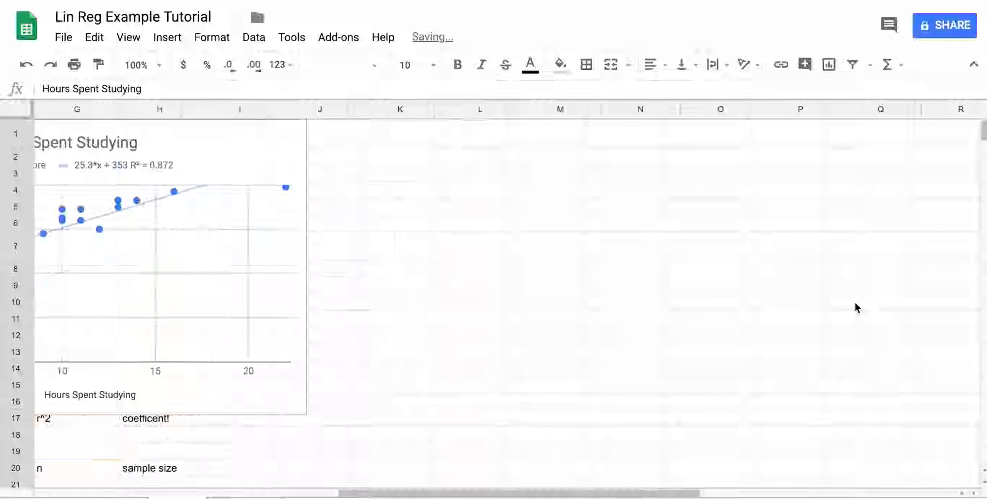
pyautogui.hscroll(-6, 854, 302)
pyautogui.hscroll(-2, 854, 302)
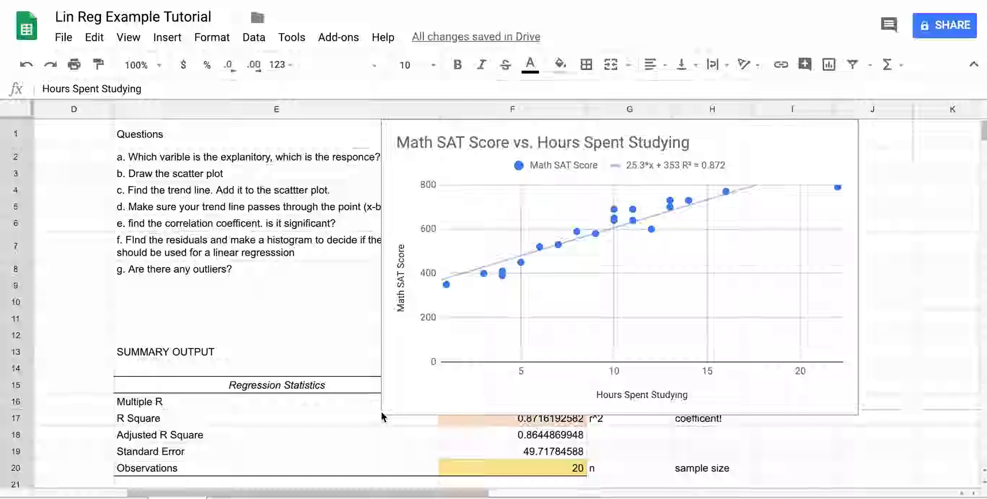
pyautogui.click(402, 387)
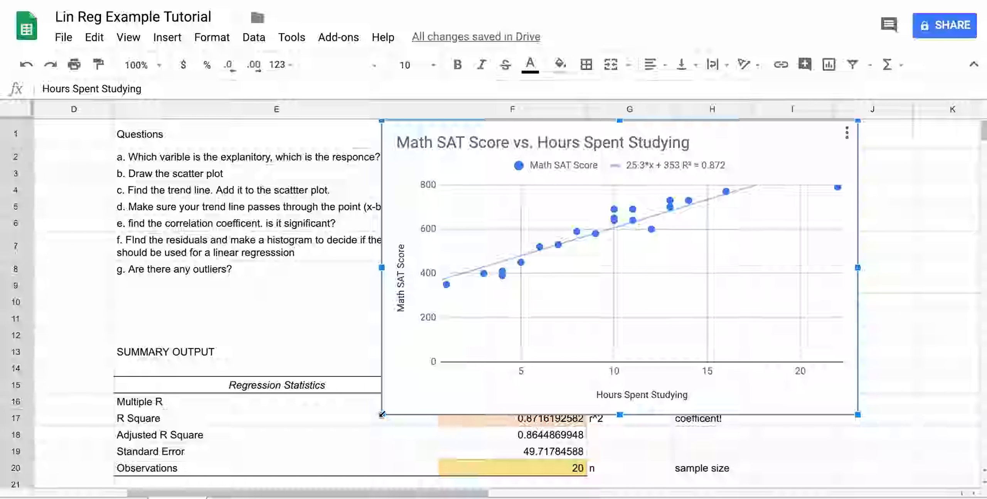
pyautogui.moveTo(382, 414); pyautogui.dragTo(504, 338)
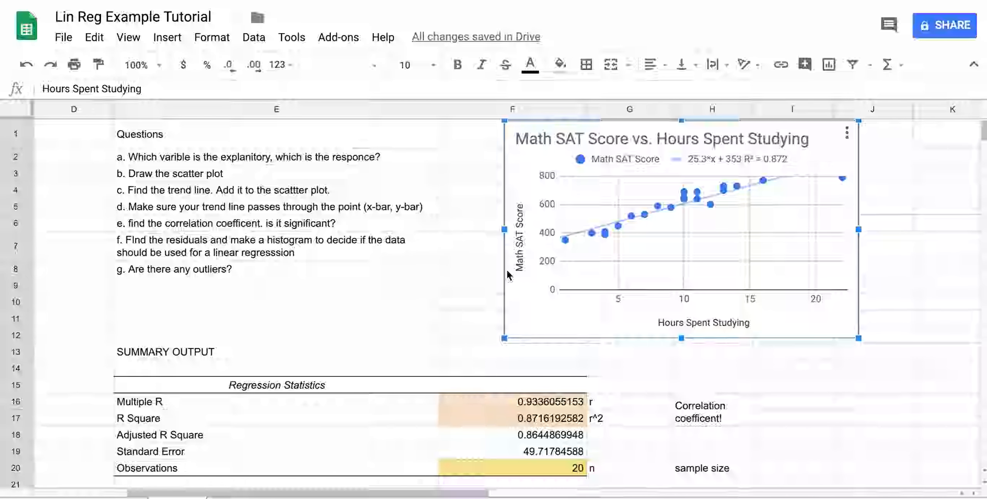
pyautogui.click(274, 318)
pyautogui.hscroll(-3, 274, 317)
pyautogui.hscroll(-2, 274, 317)
pyautogui.scroll(-1, 274, 317)
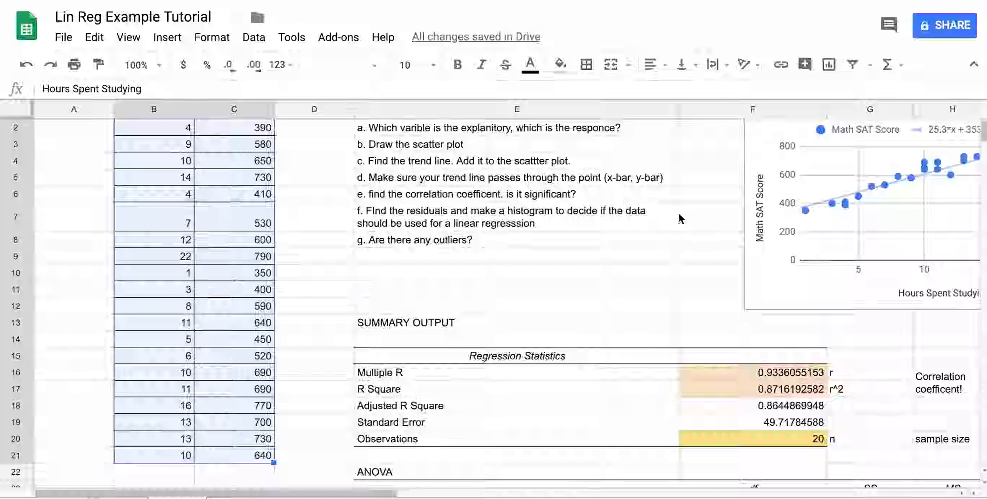
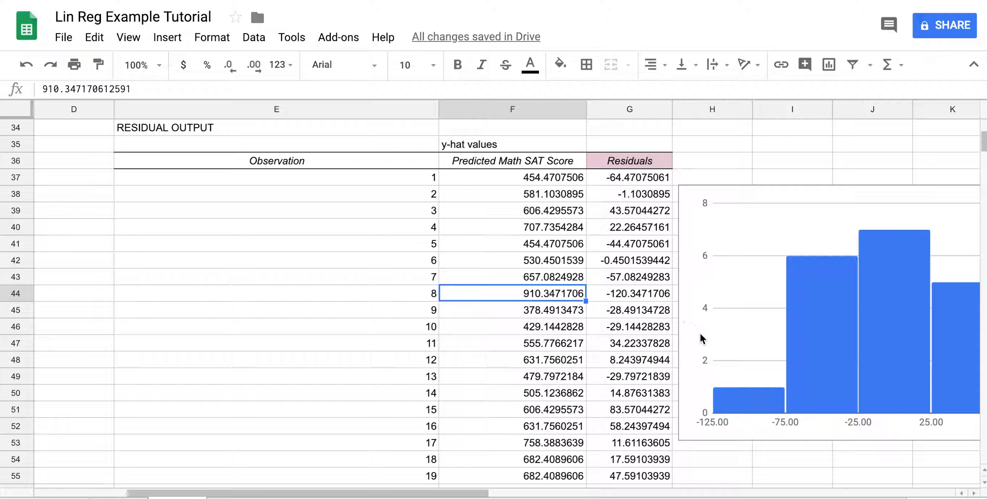
# Examine observation 8's residual in G44 and its matching data point at 22 study hours on the scatter chart.
pyautogui.hscroll(2, 700, 333)
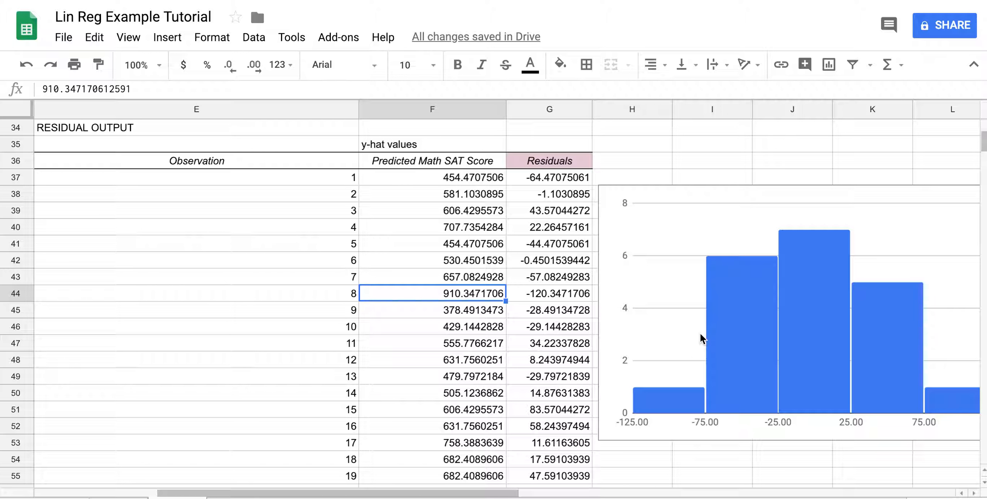
pyautogui.click(572, 294)
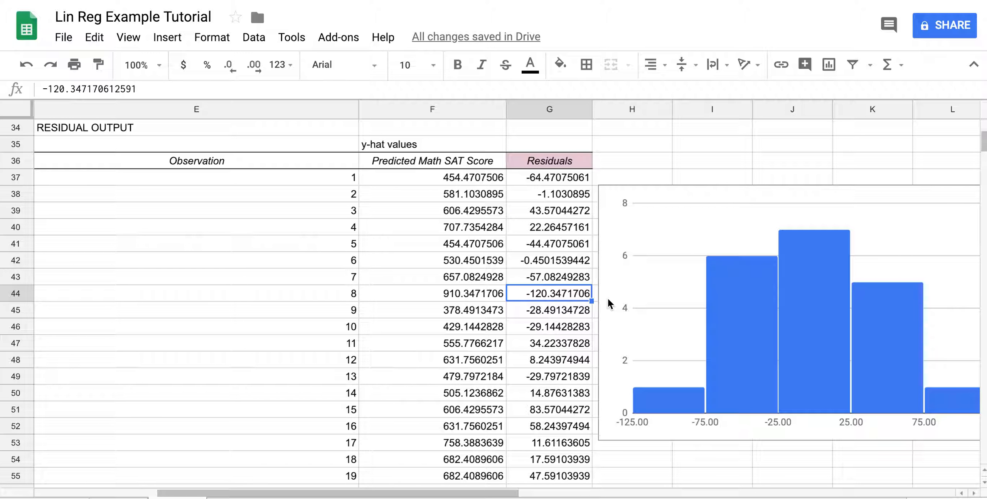
pyautogui.scroll(10, 608, 298)
pyautogui.hscroll(-3, 607, 298)
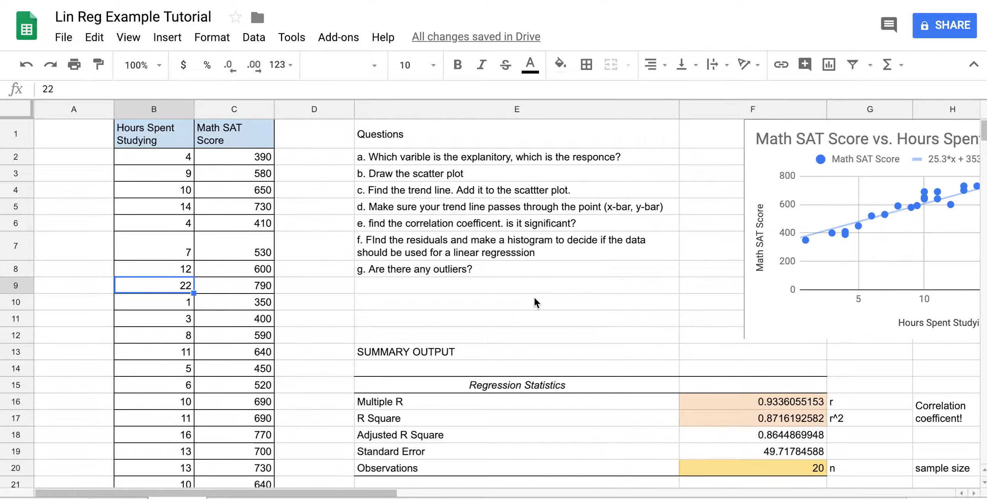
pyautogui.hscroll(5, 533, 297)
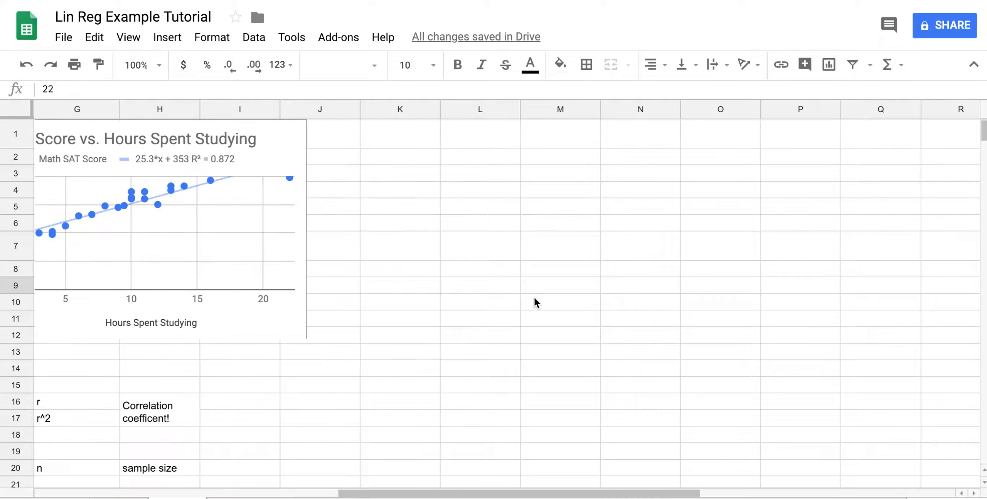
pyautogui.click(292, 184)
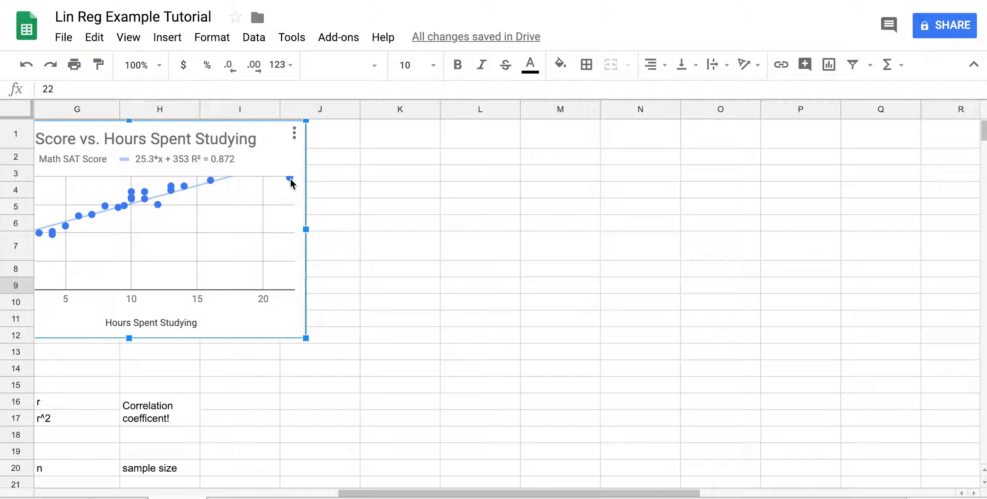
pyautogui.press('Escape')
pyautogui.hscroll(-3, 400, 329)
pyautogui.hscroll(-4, 400, 329)
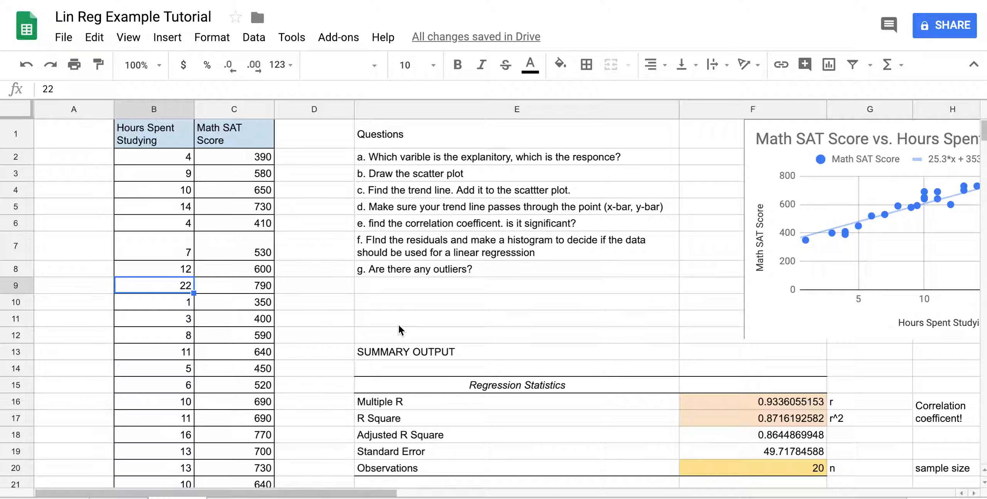
pyautogui.hscroll(6, 400, 328)
pyautogui.hscroll(-4, 399, 328)
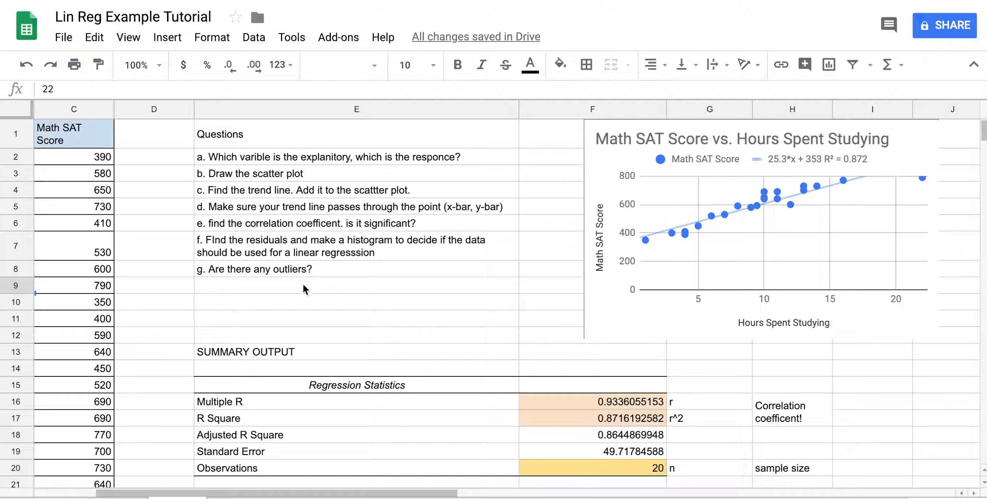
# Enter the note "to do this we need the SSE, to claculate little s" in E10, below the outlier question.
pyautogui.click(273, 269)
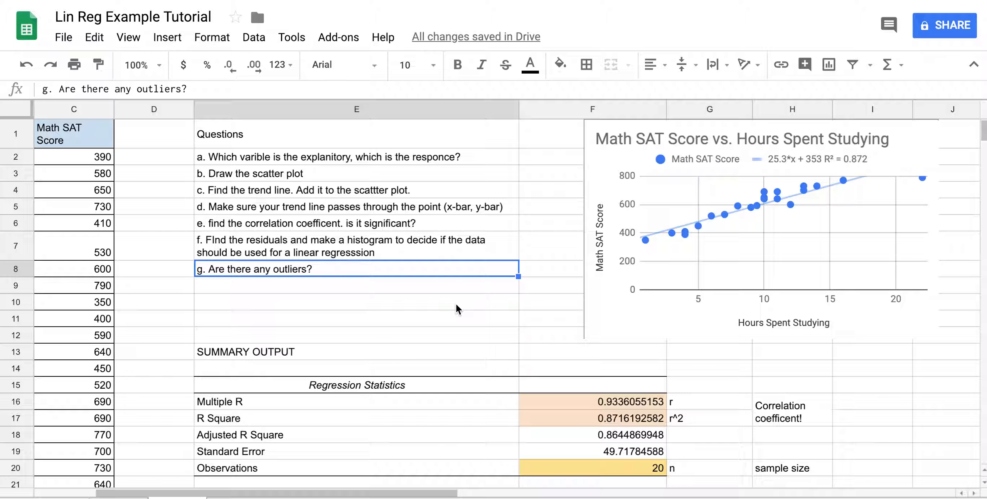
pyautogui.scroll(-5, 456, 303)
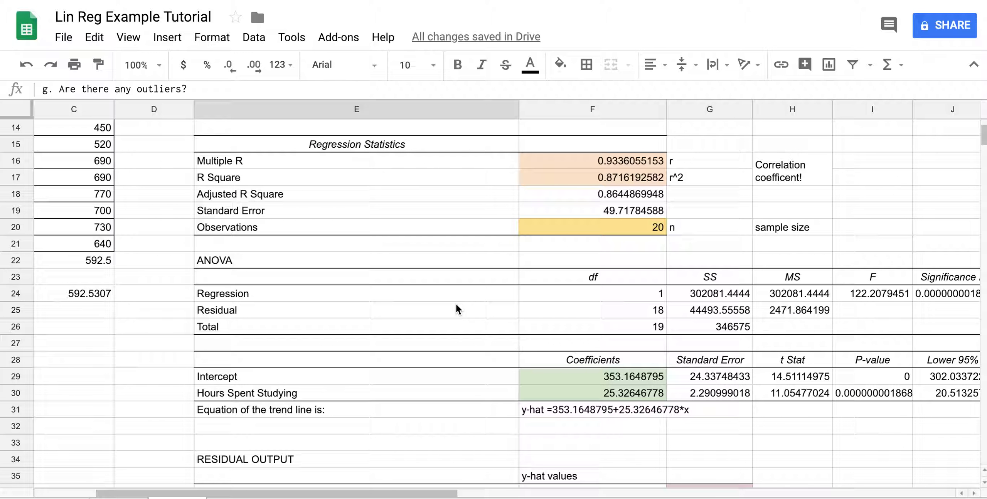
pyautogui.scroll(4, 456, 304)
pyautogui.hscroll(-1, 455, 305)
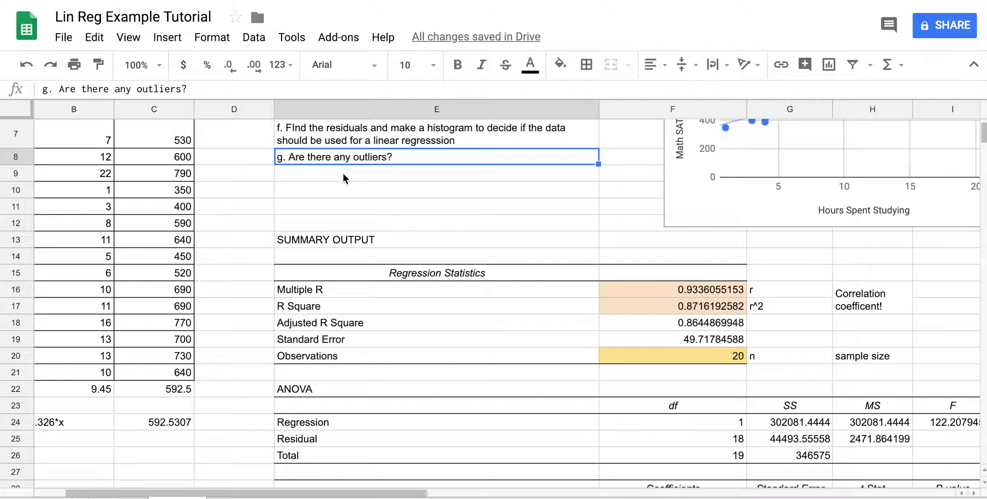
pyautogui.click(325, 178)
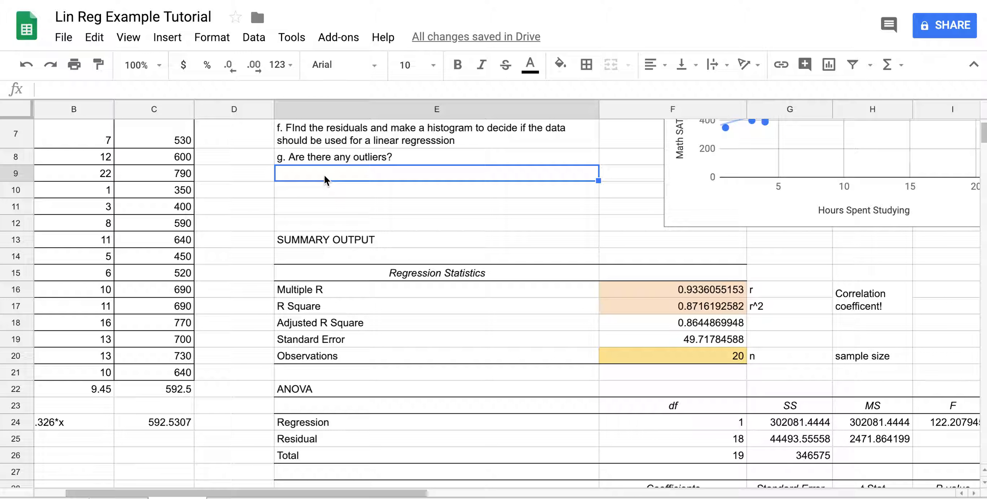
pyautogui.press('Down')
pyautogui.write('to d o')
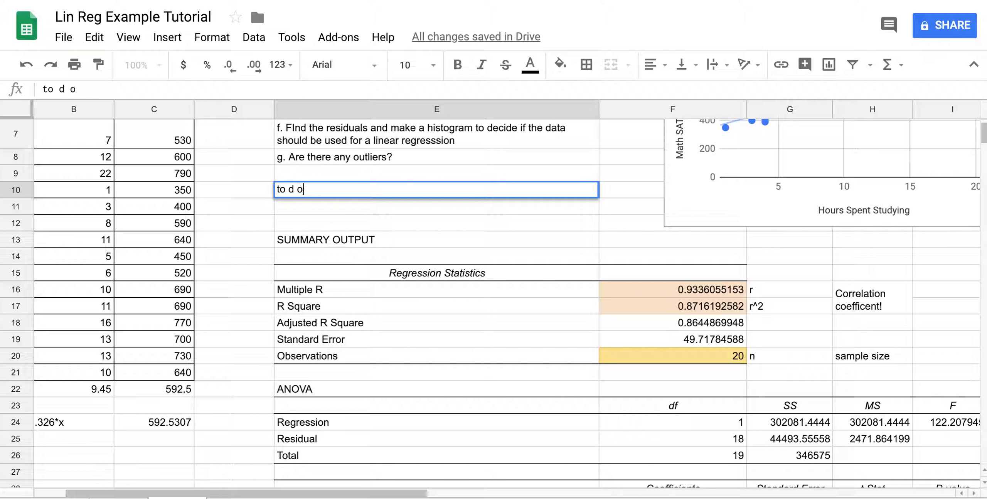
pyautogui.press('BackSpace')
pyautogui.press('BackSpace')
pyautogui.write('o the')
pyautogui.press('BackSpace')
pyautogui.write('is we nee')
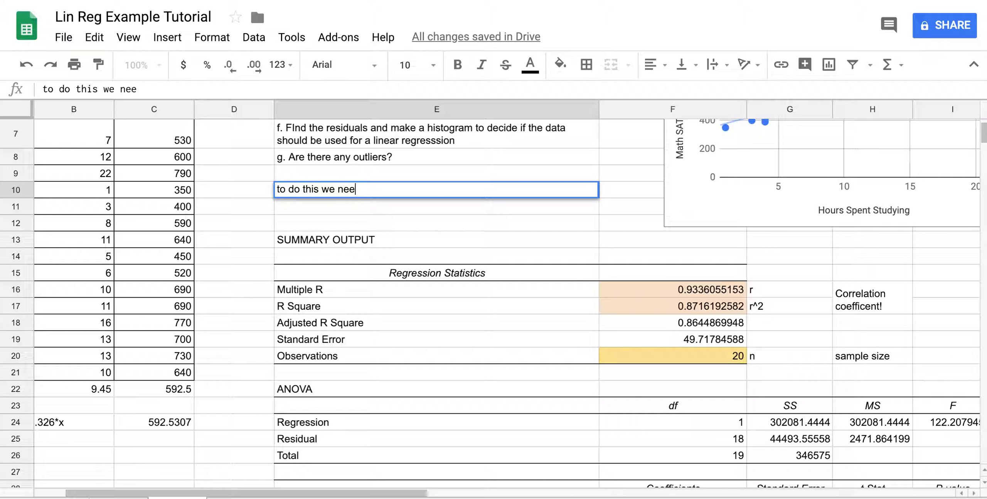
pyautogui.write('d the SSE,')
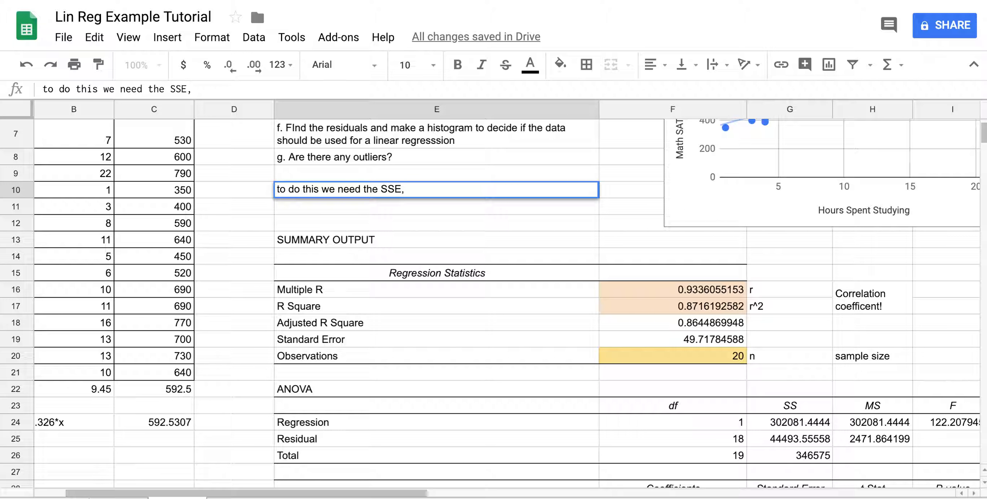
pyautogui.write(' to claculate ')
pyautogui.write('th')
pyautogui.press('BackSpace')
pyautogui.press('BackSpace')
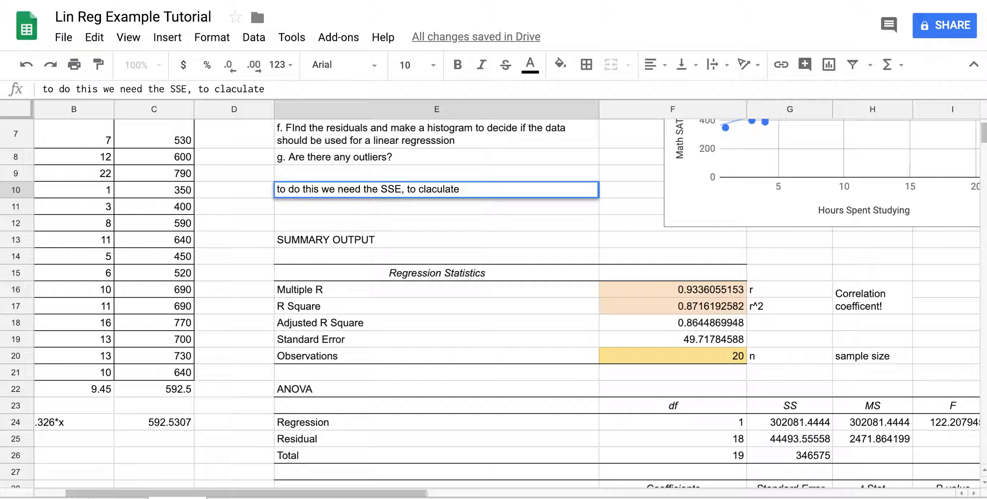
pyautogui.write('little s,')
pyautogui.press('BackSpace')
pyautogui.press('BackSpace')
pyautogui.click(492, 225)
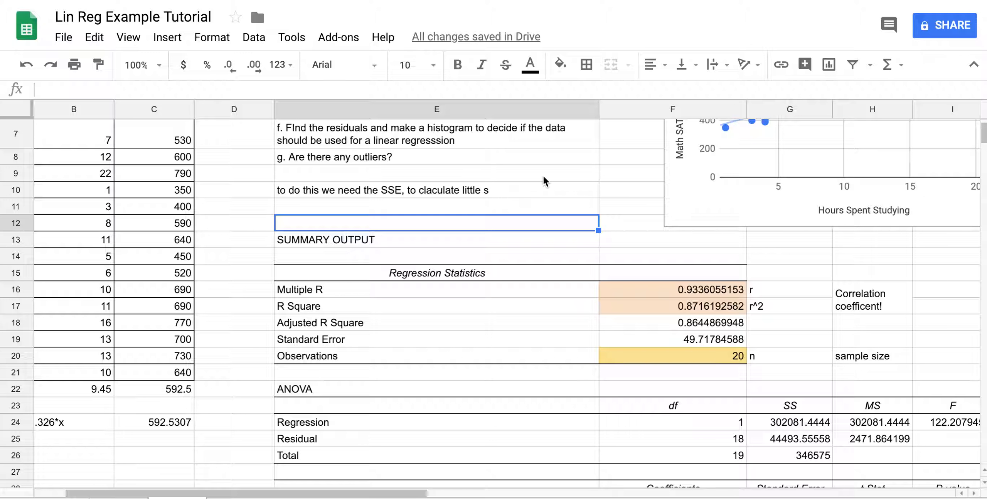
pyautogui.click(444, 232)
# Fill the df and SS cells of the ANOVA Residual row (F25:G25) with a medium blue.
pyautogui.hscroll(1, 507, 300)
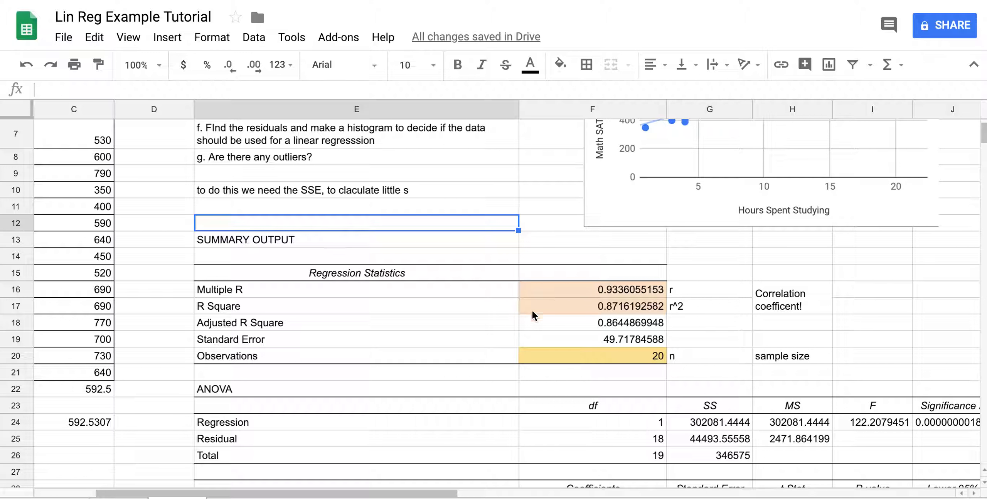
pyautogui.scroll(-5, 734, 270)
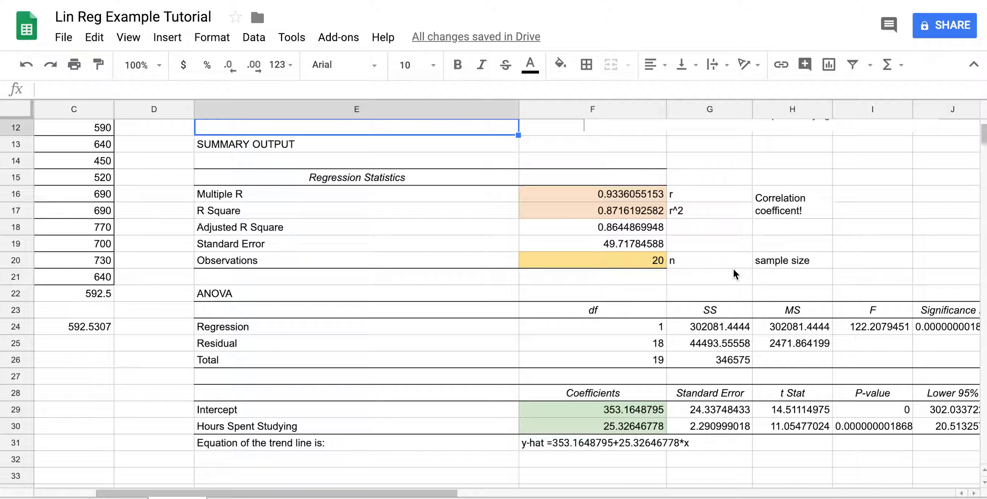
pyautogui.hscroll(1, 733, 274)
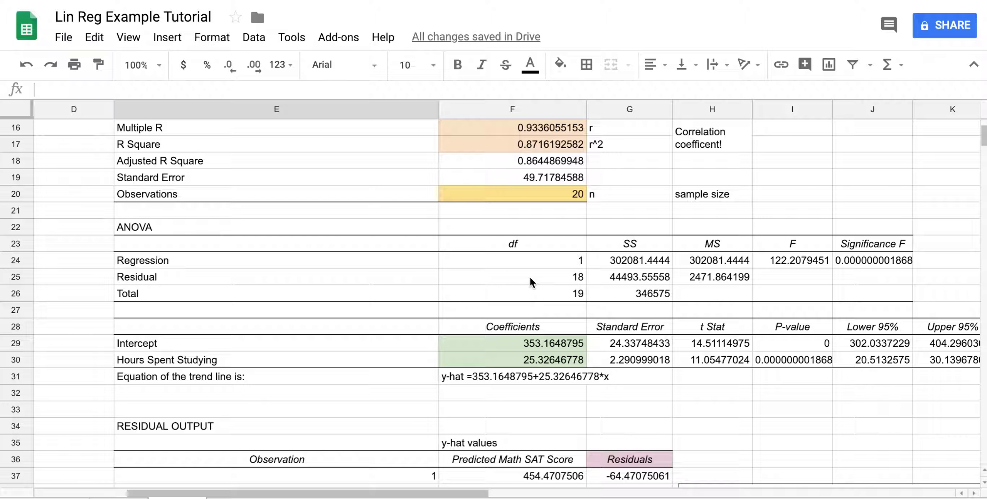
pyautogui.moveTo(530, 277); pyautogui.dragTo(613, 270)
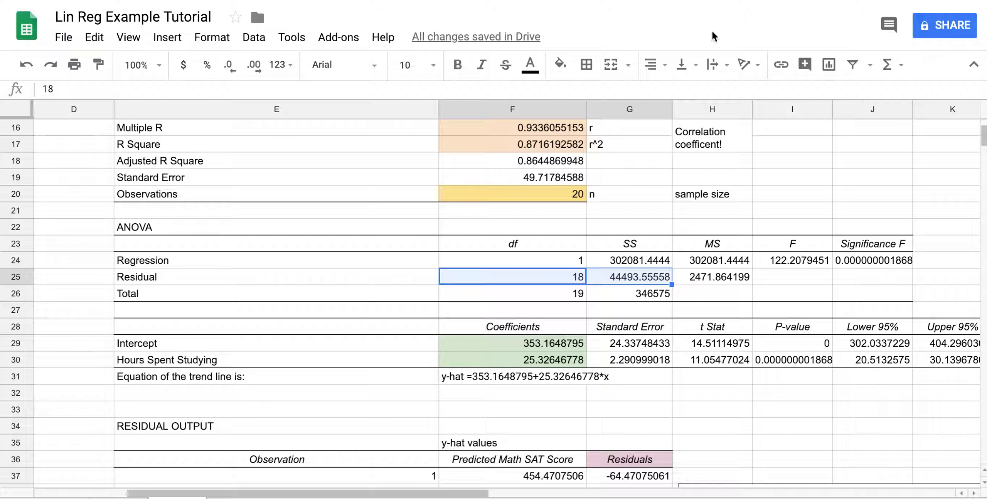
pyautogui.click(565, 66)
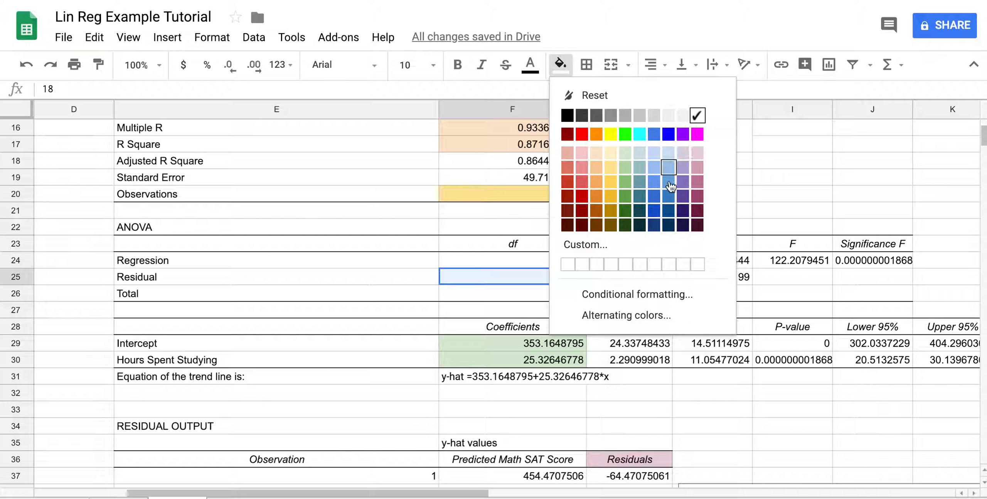
pyautogui.click(654, 198)
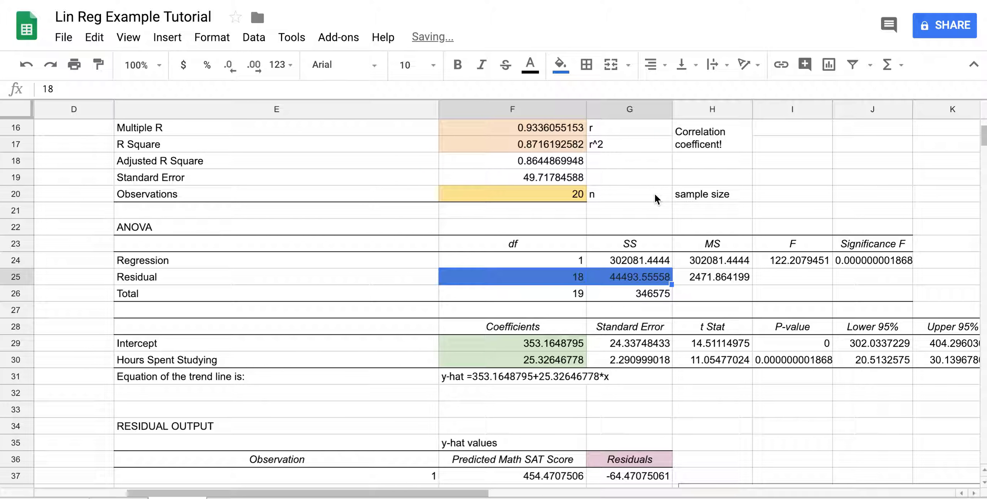
pyautogui.click(567, 69)
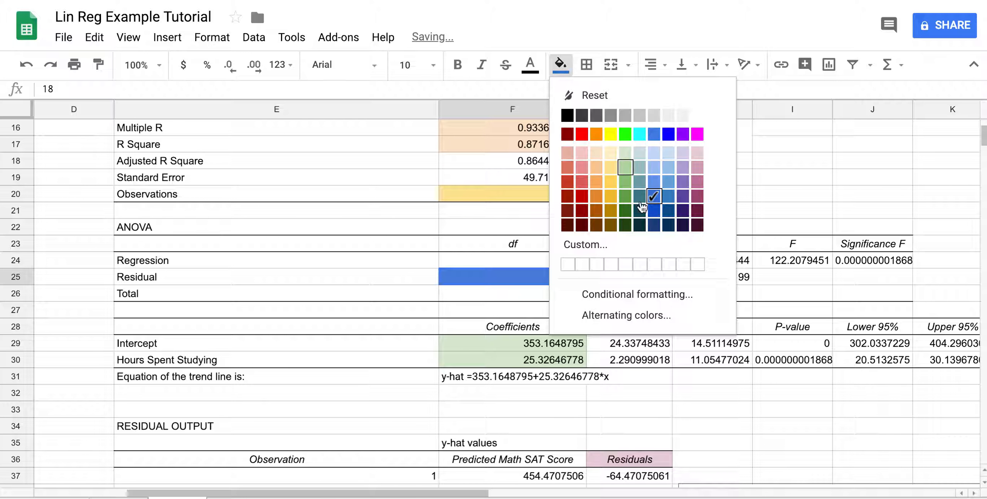
pyautogui.click(654, 180)
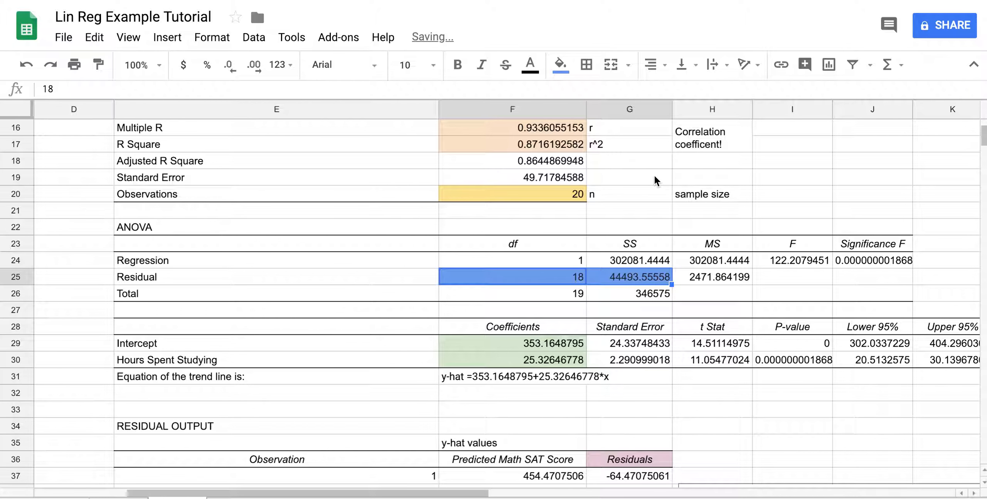
# Label the ANOVA columns above their headers: SSE in G22 over SS and n-2 in F22 over df.
pyautogui.click(607, 225)
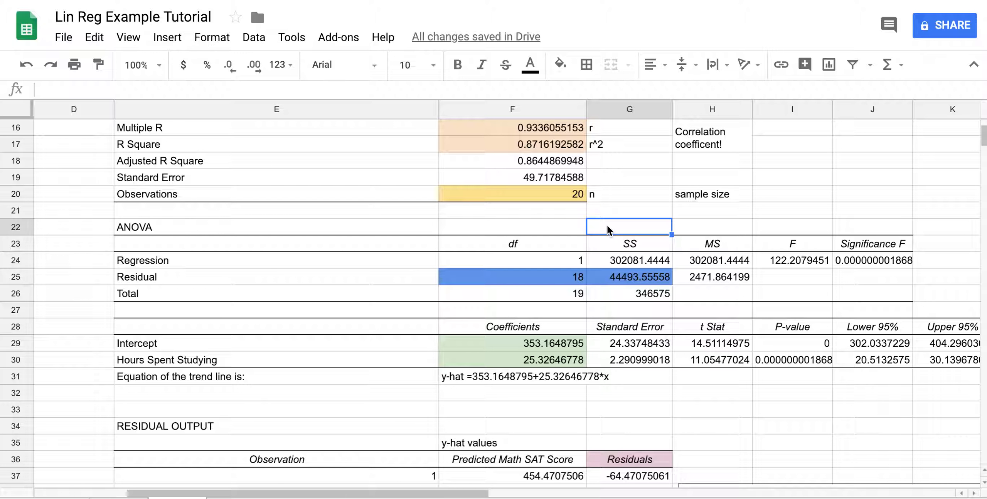
pyautogui.write('SSE')
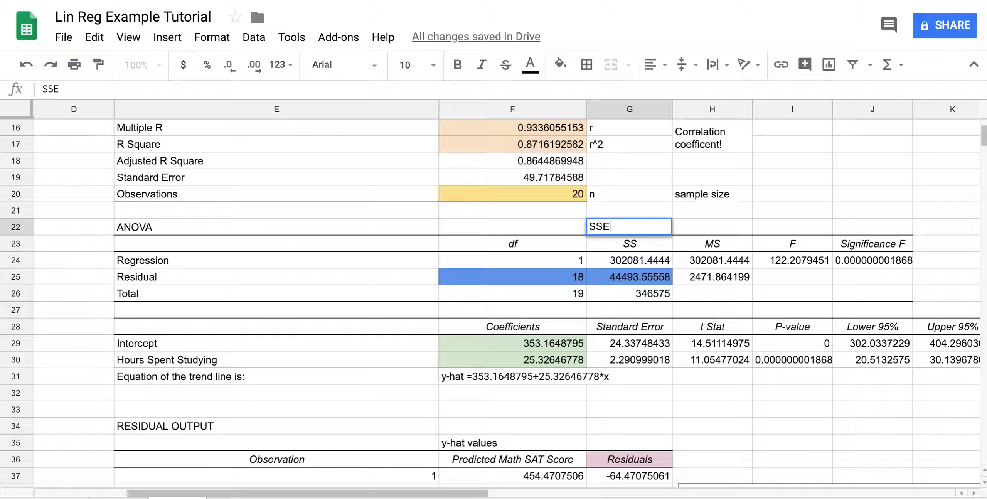
pyautogui.press('Left')
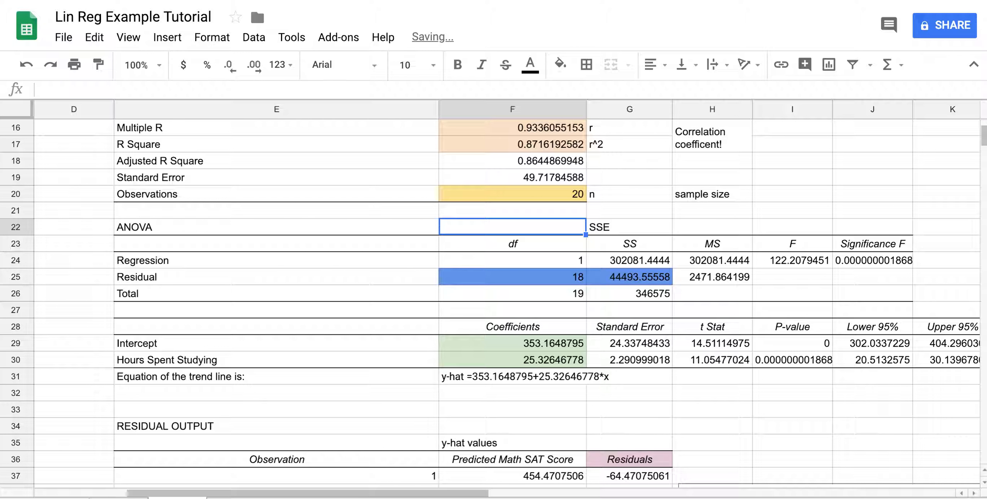
pyautogui.write('n-2')
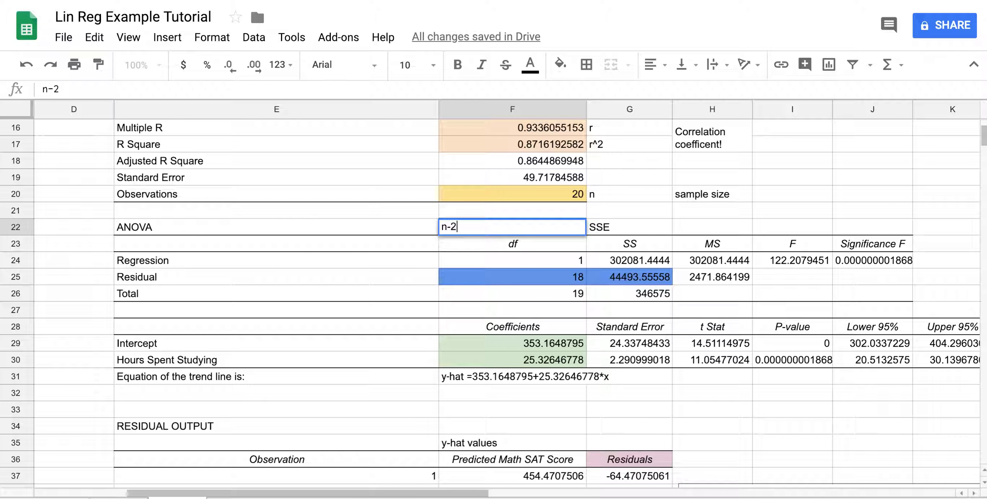
pyautogui.press('Return')
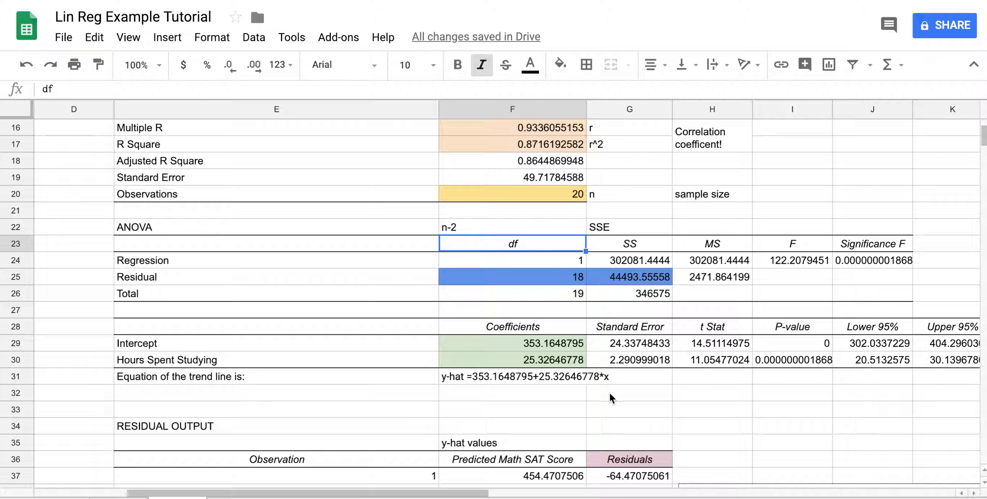
# Apply all borders to the empty cells J19:J21 above the Significance F column.
pyautogui.hscroll(-3, 602, 205)
pyautogui.scroll(5, 602, 205)
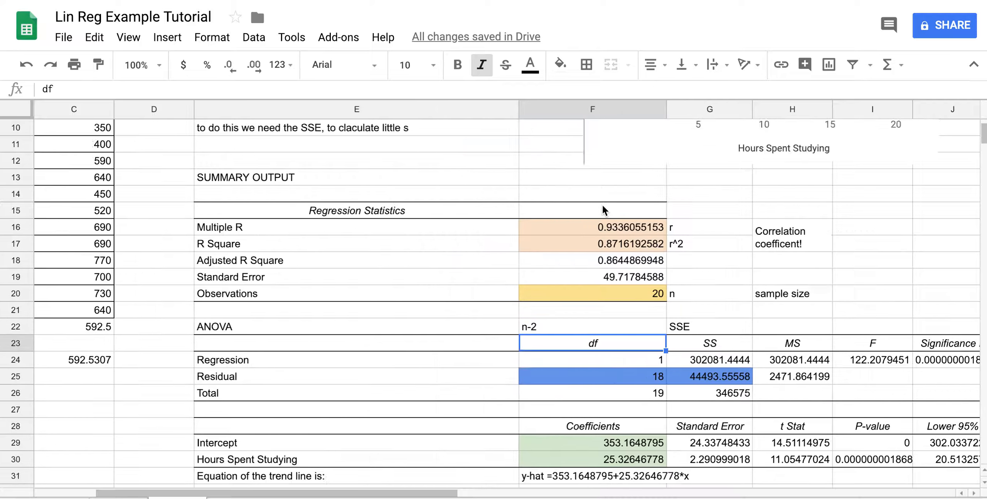
pyautogui.scroll(-2, 602, 205)
pyautogui.hscroll(3, 602, 205)
pyautogui.scroll(-5, 602, 205)
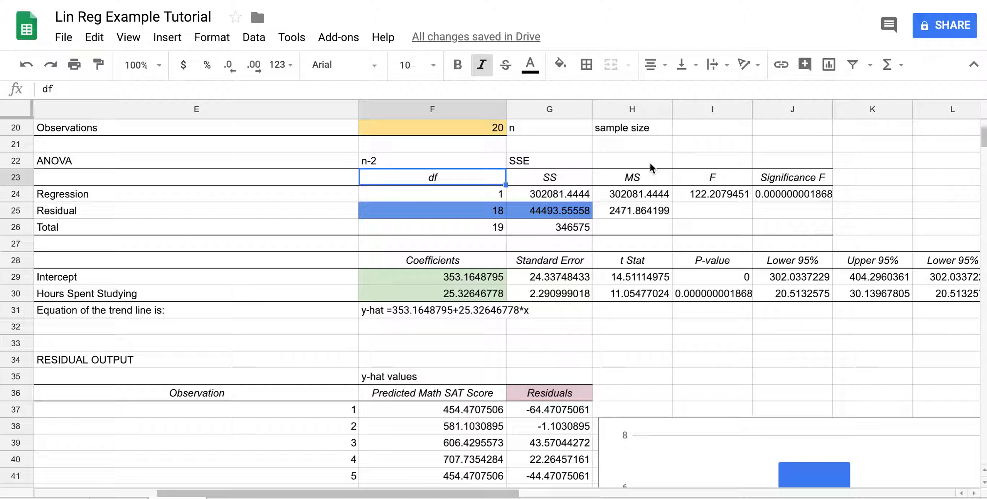
pyautogui.scroll(2, 660, 154)
pyautogui.hscroll(-1, 660, 154)
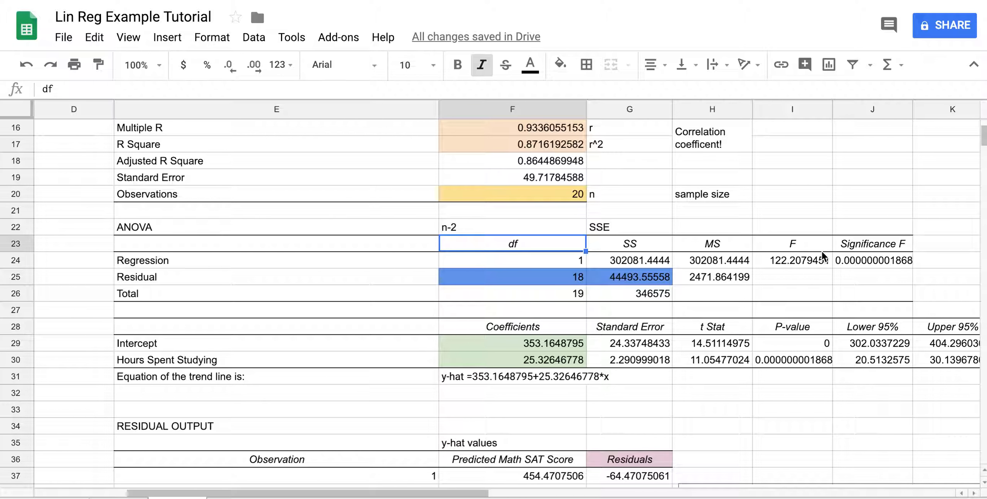
pyautogui.scroll(1, 822, 251)
pyautogui.hscroll(1, 822, 251)
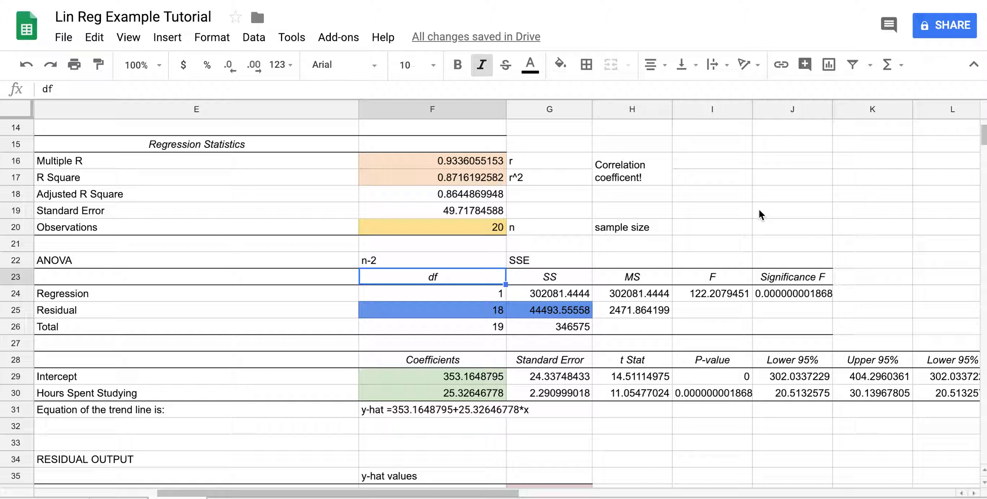
pyautogui.moveTo(759, 210); pyautogui.dragTo(777, 243)
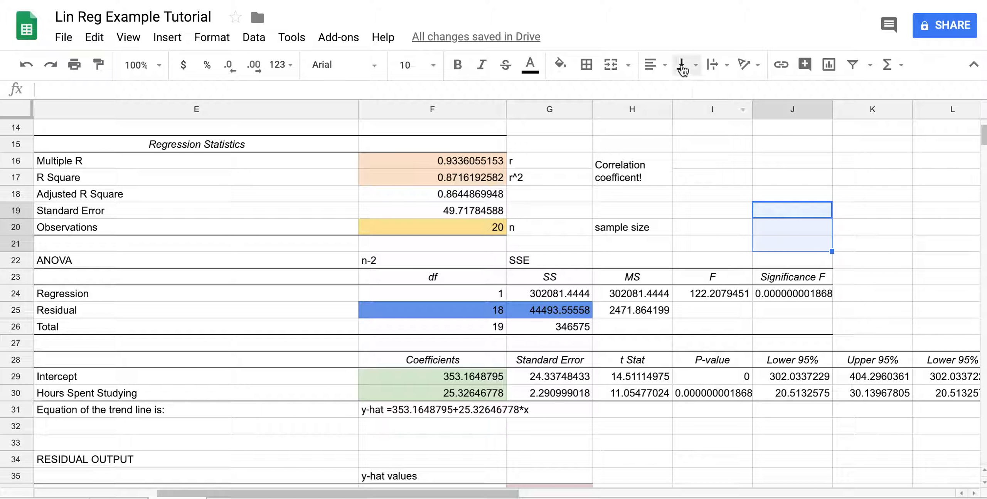
pyautogui.click(586, 64)
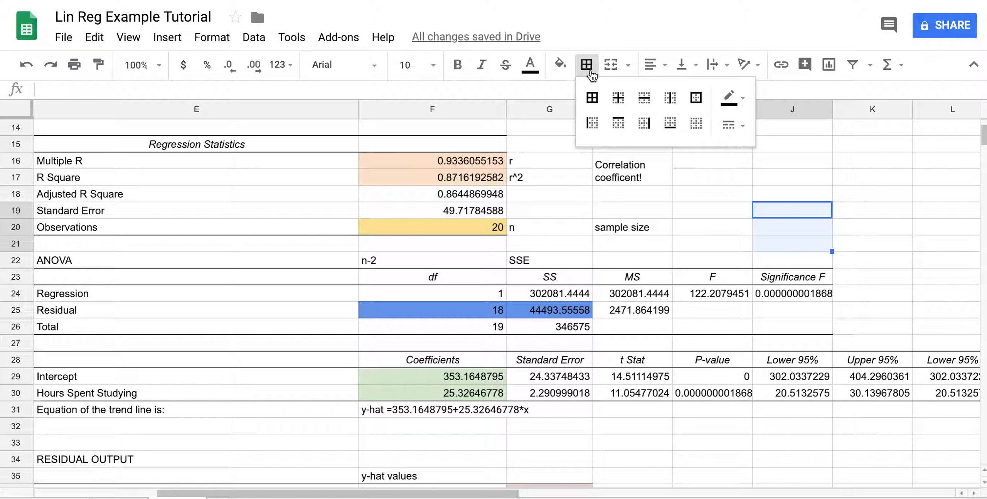
pyautogui.click(593, 99)
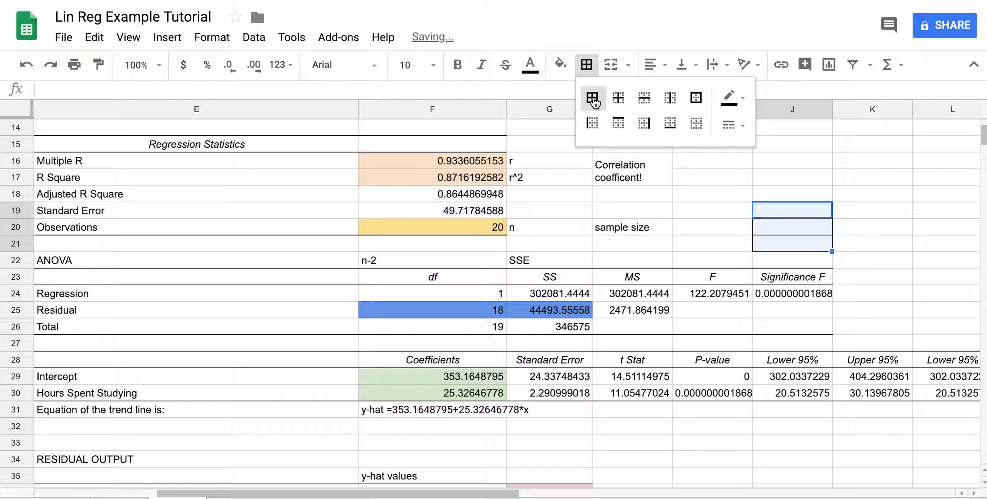
# Enter the formula text s = sqrt (sse/(n-2)) in J19 and the label s in J20 of the bordered box.
pyautogui.click(773, 212)
pyautogui.write('s =')
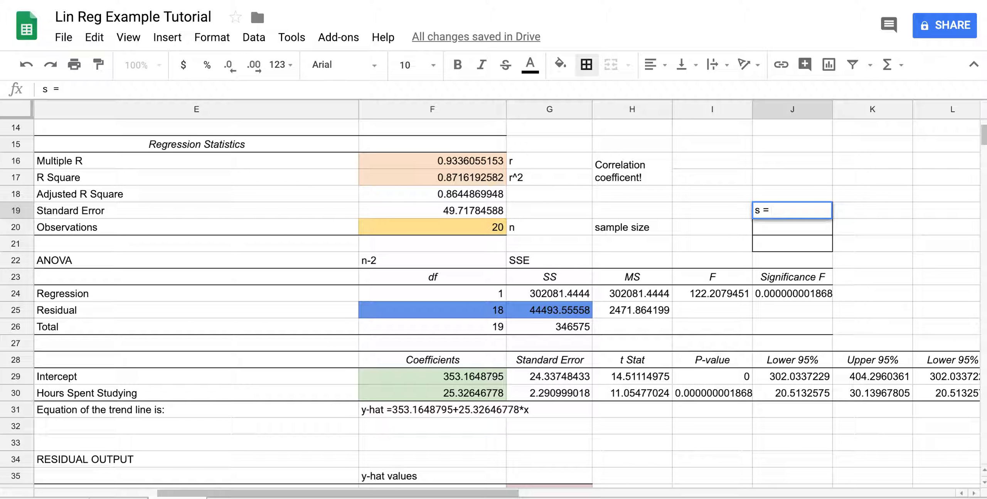
pyautogui.write(' sqrt (sse/')
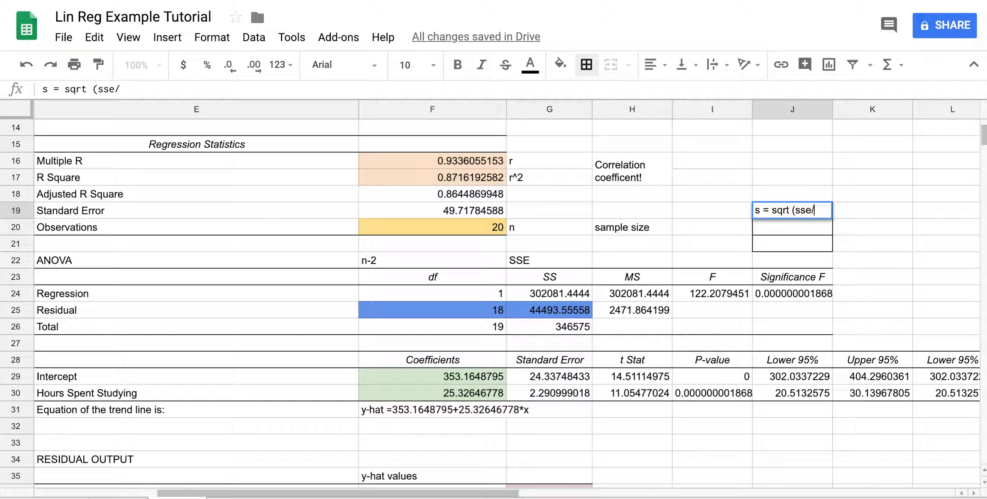
pyautogui.write('(n-2)')
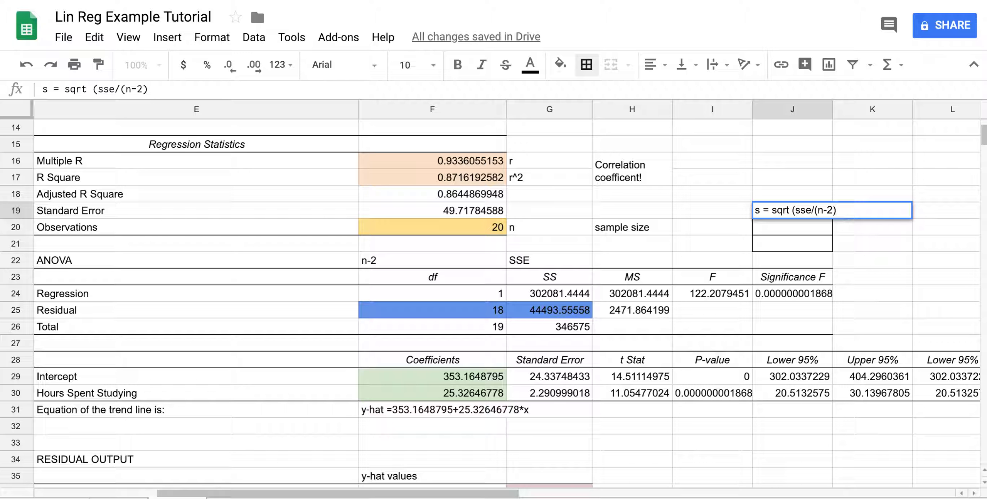
pyautogui.write(')')
pyautogui.press('Return')
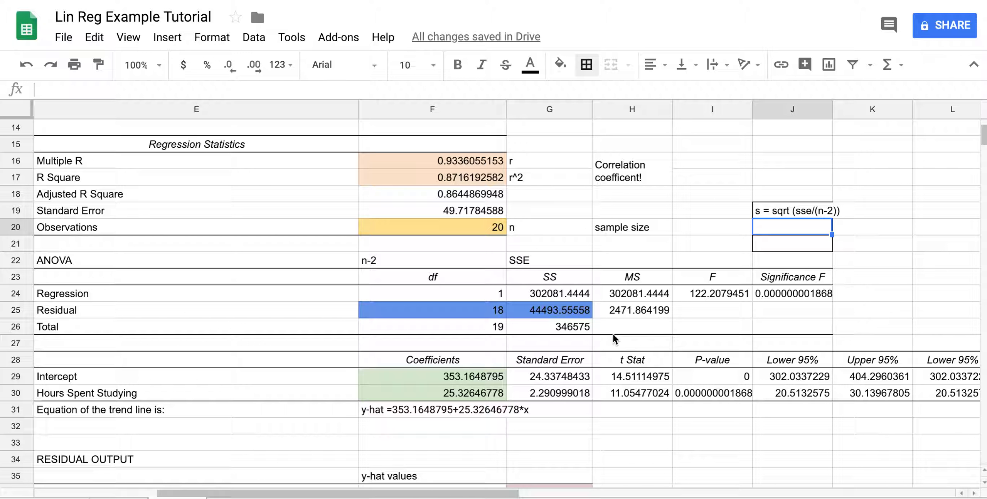
pyautogui.write('s')
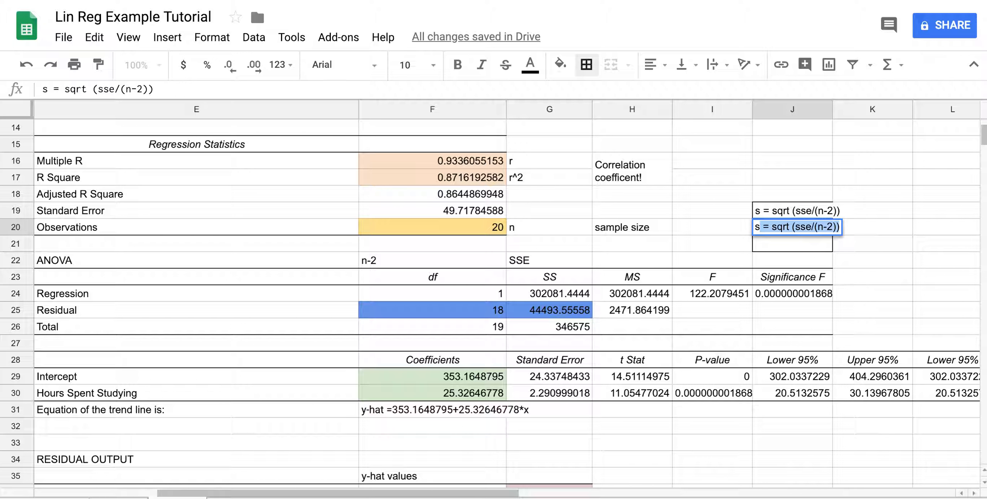
pyautogui.press('Delete')
pyautogui.press('Return')
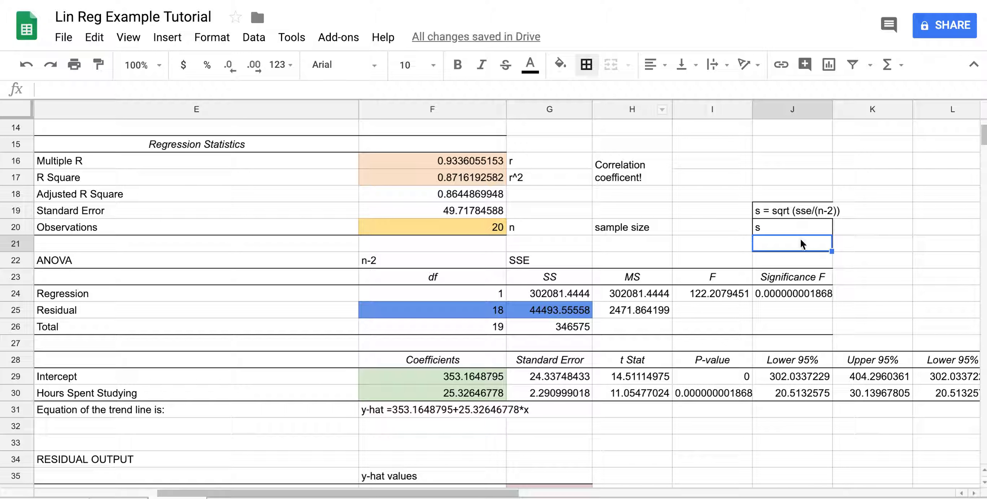
# Centre the s label horizontally in cell J20.
pyautogui.click(794, 230)
pyautogui.click(651, 71)
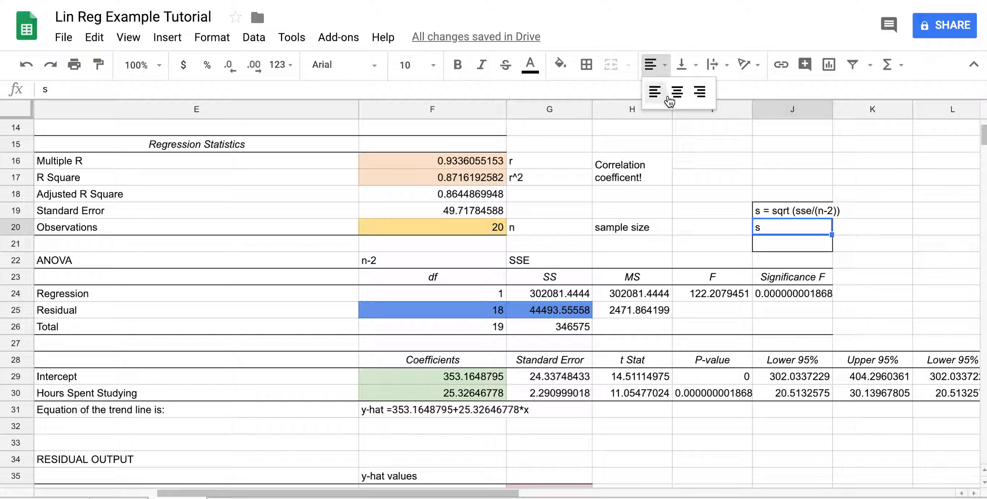
pyautogui.click(679, 96)
# Calculate s in J21 below its label with the formula =SQRT(G25/F25), dividing the residual SS by its df.
pyautogui.click(790, 249)
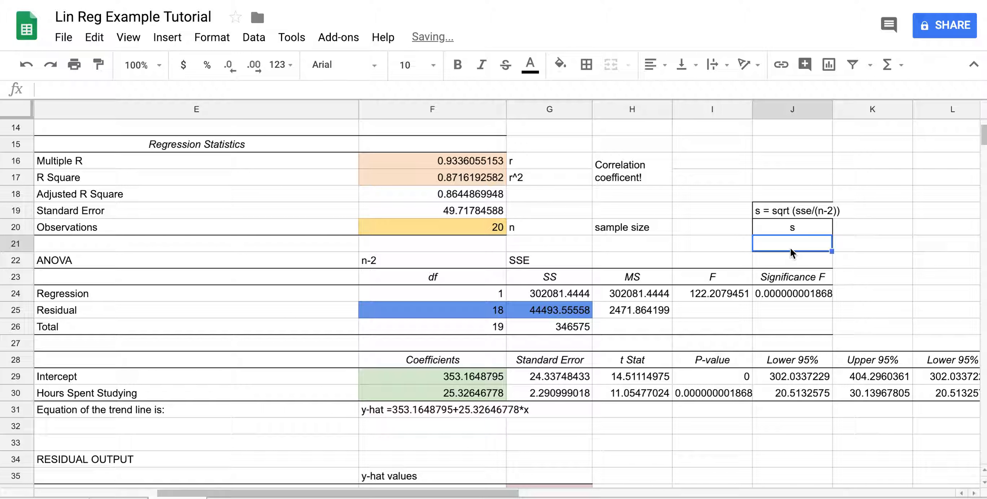
pyautogui.write('=')
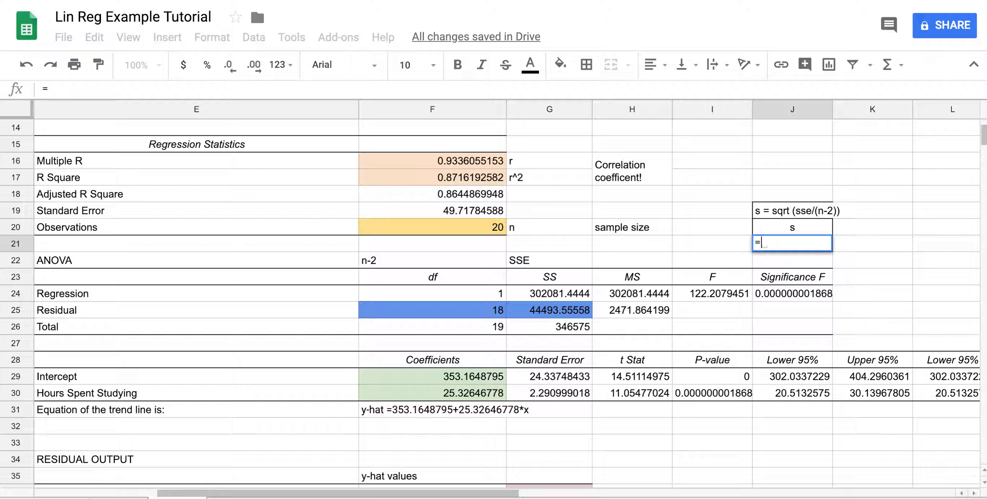
pyautogui.write('sq')
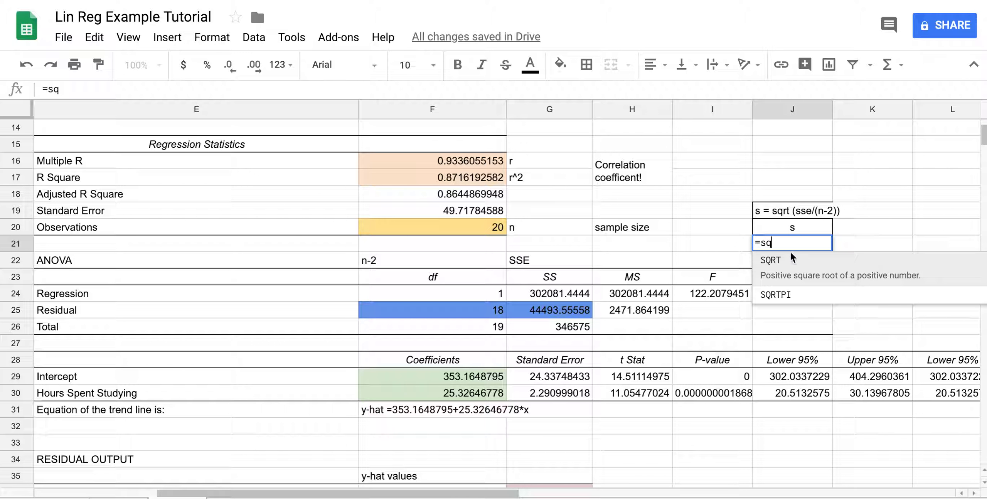
pyautogui.click(793, 267)
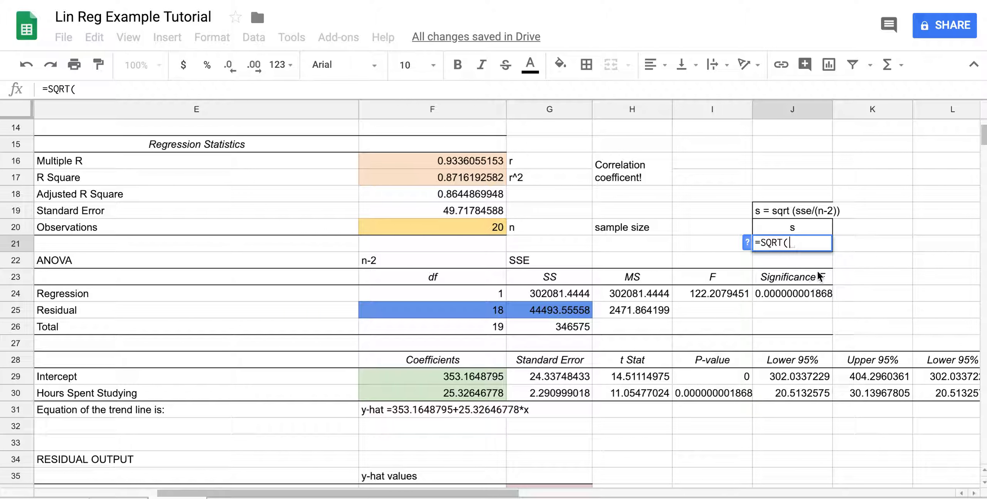
pyautogui.click(573, 311)
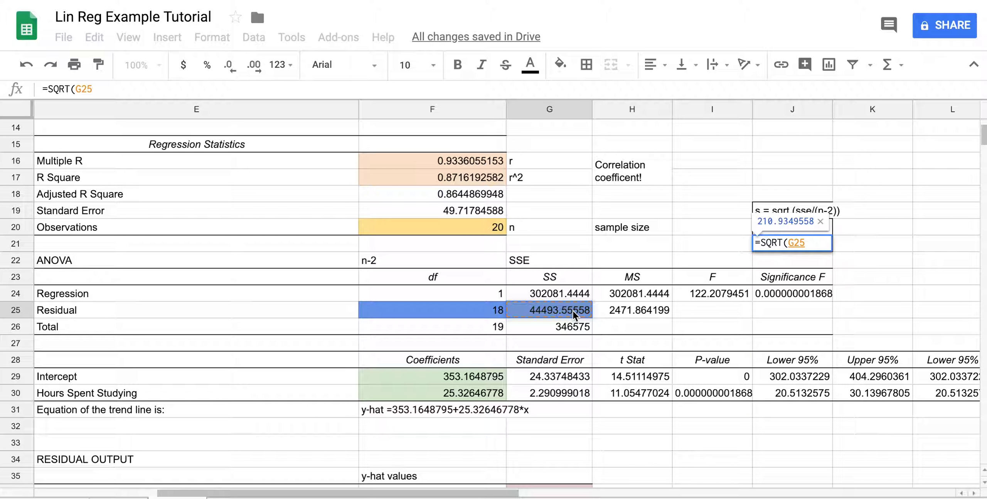
pyautogui.write('/')
pyautogui.click(472, 311)
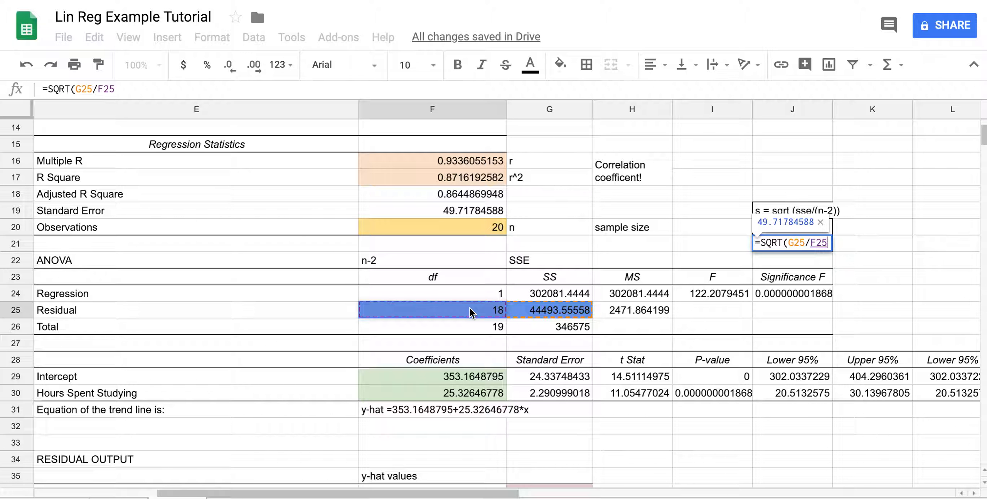
pyautogui.write(')')
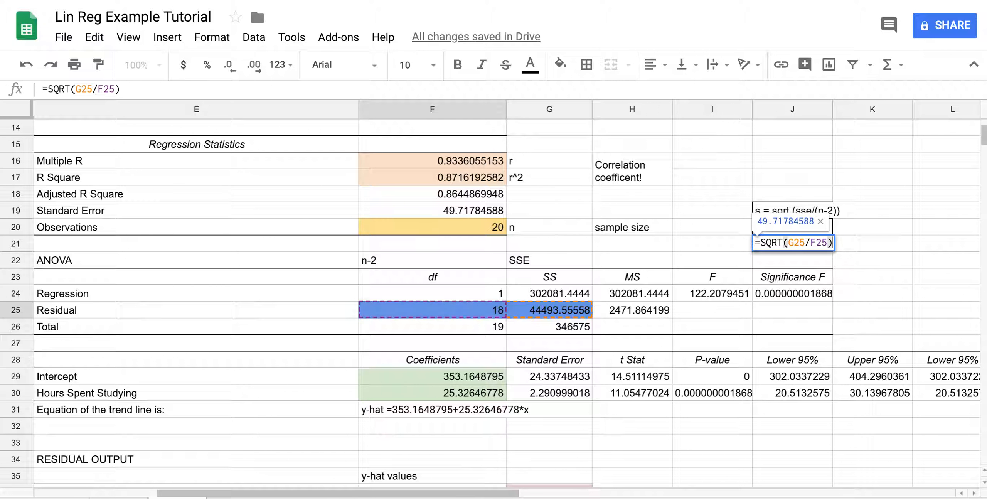
pyautogui.press('Return')
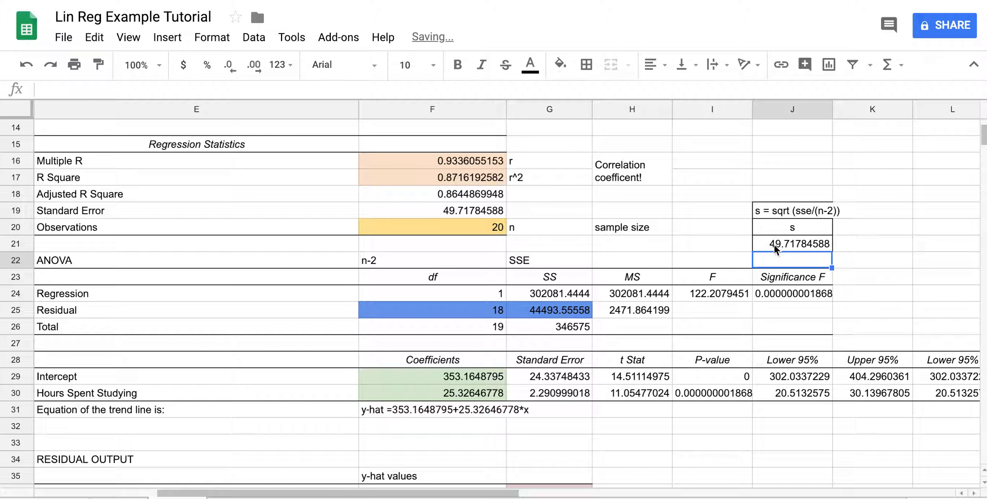